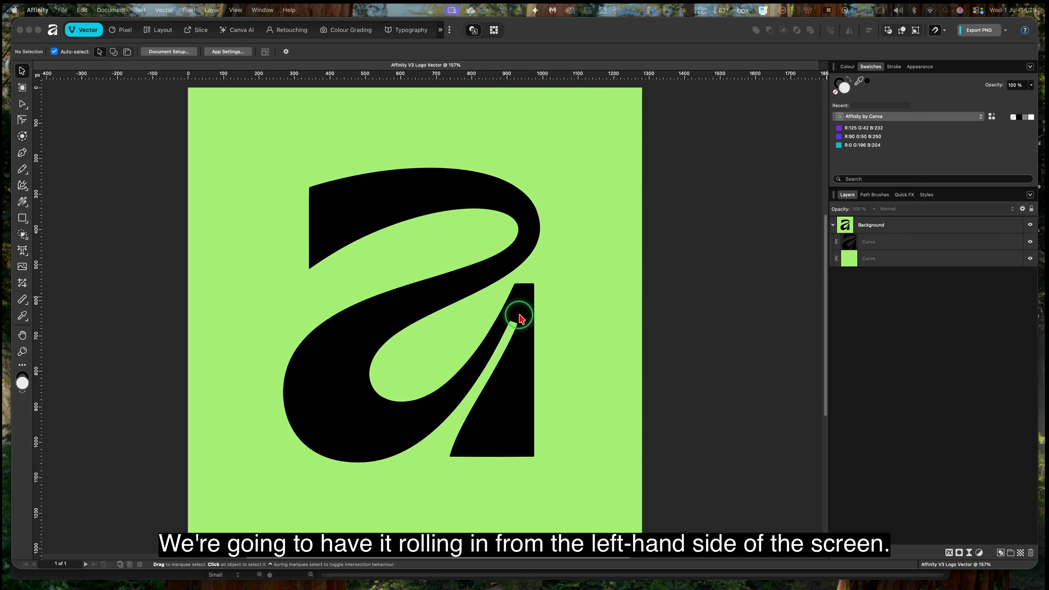
Step: Examine the logo's layer structure: the Background group, the black letter curve and the green background curve
click(585, 35)
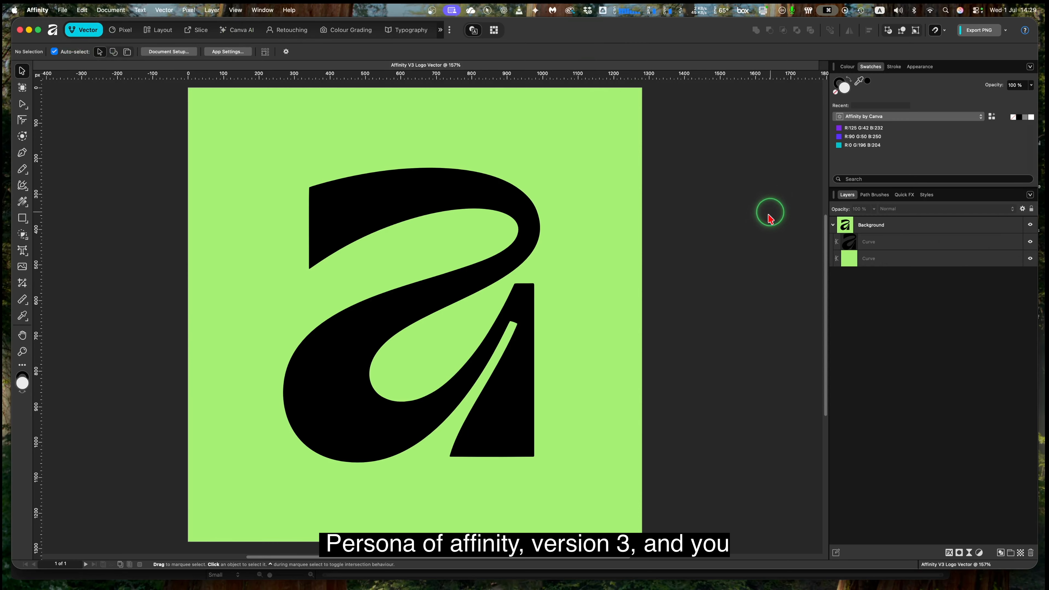
click(889, 231)
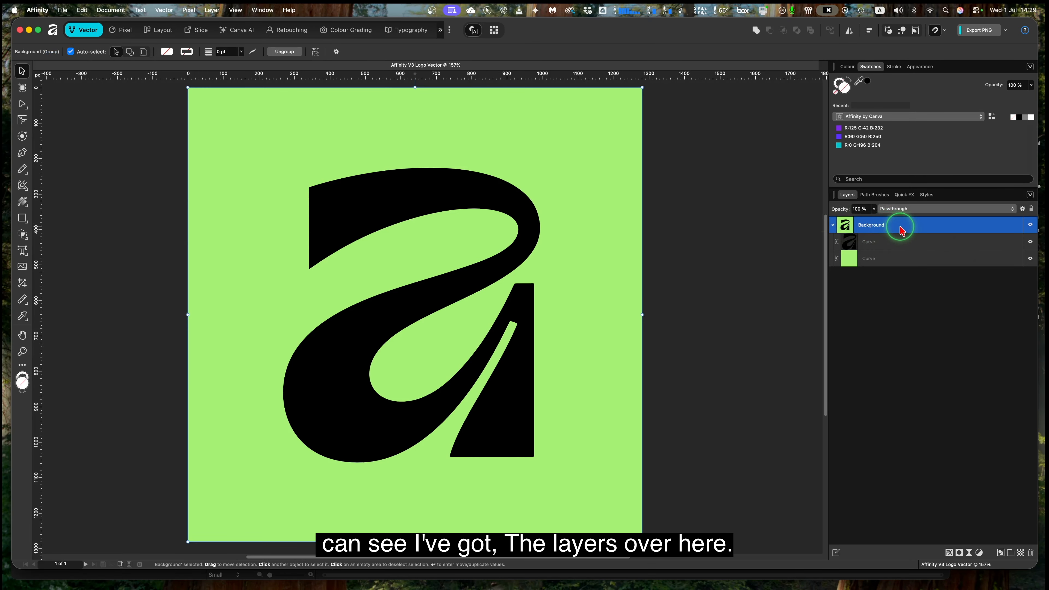
click(899, 247)
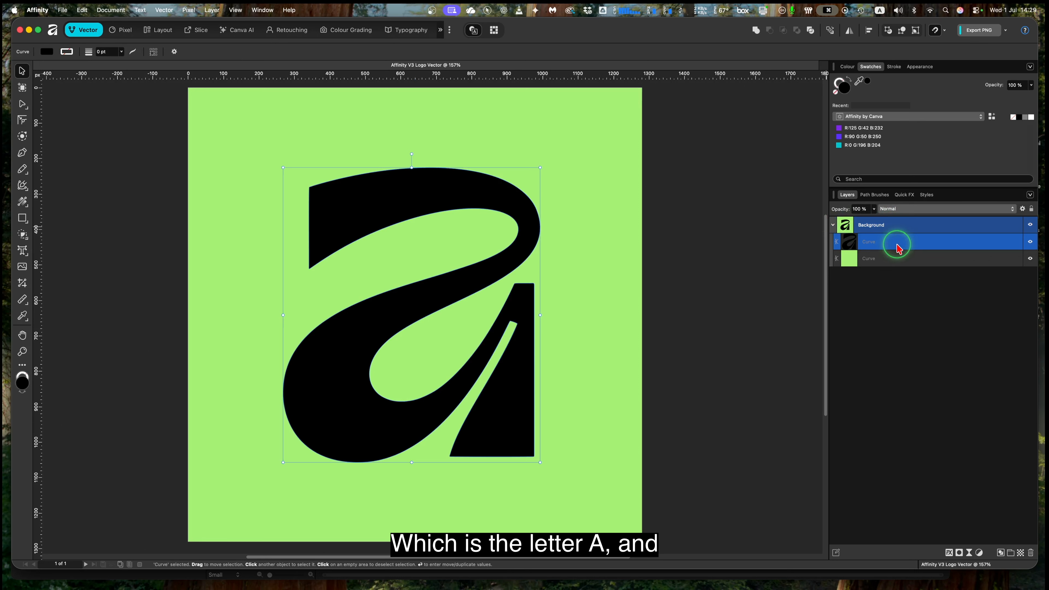
click(903, 262)
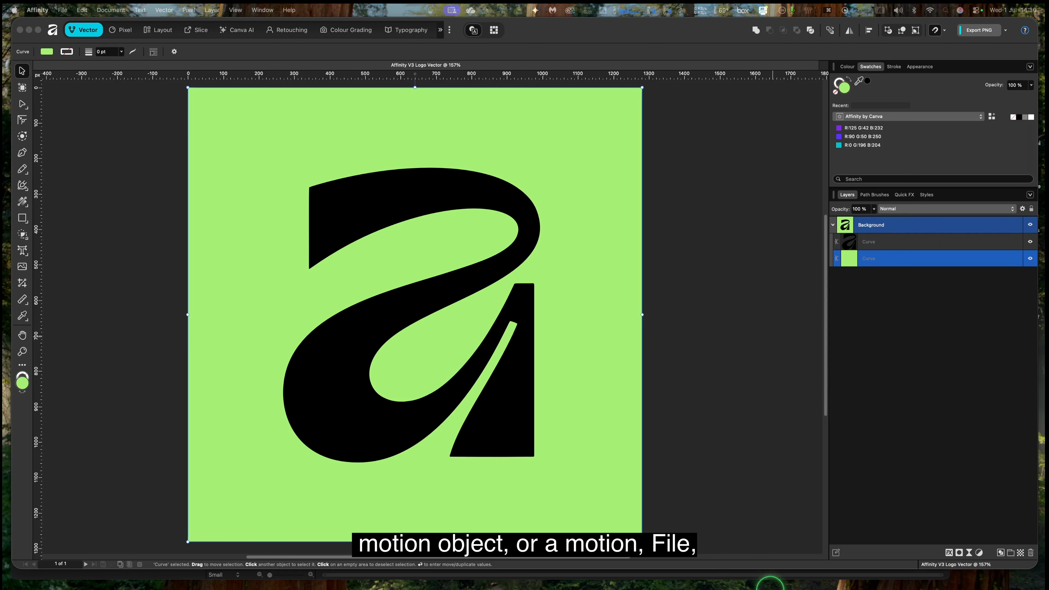
Step: Switch to Pixelmator Pro and expand the Background group to examine the letter path and the green background path
mouse_move(769, 589)
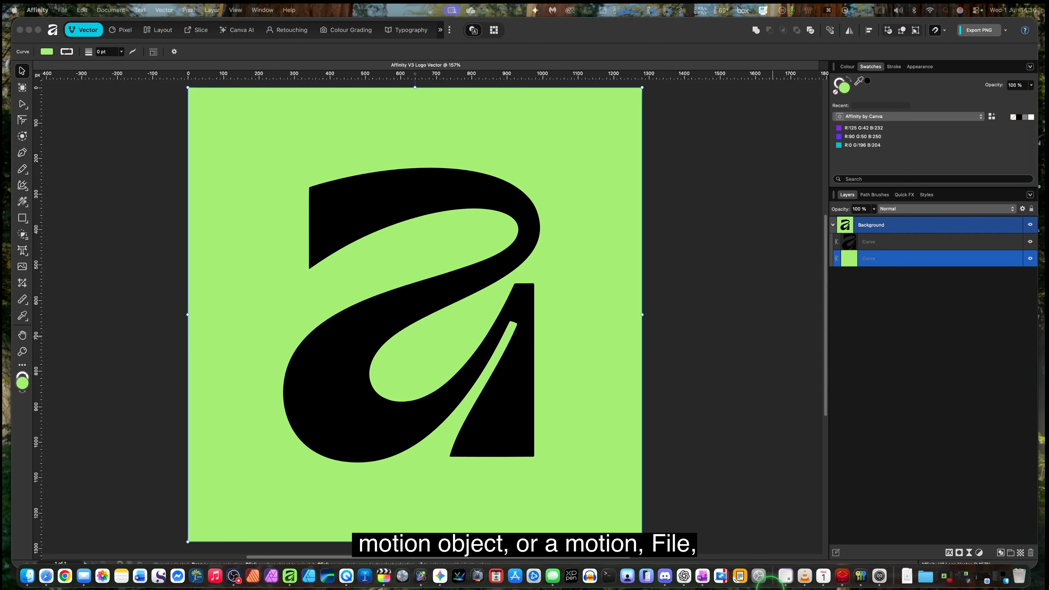
click(843, 582)
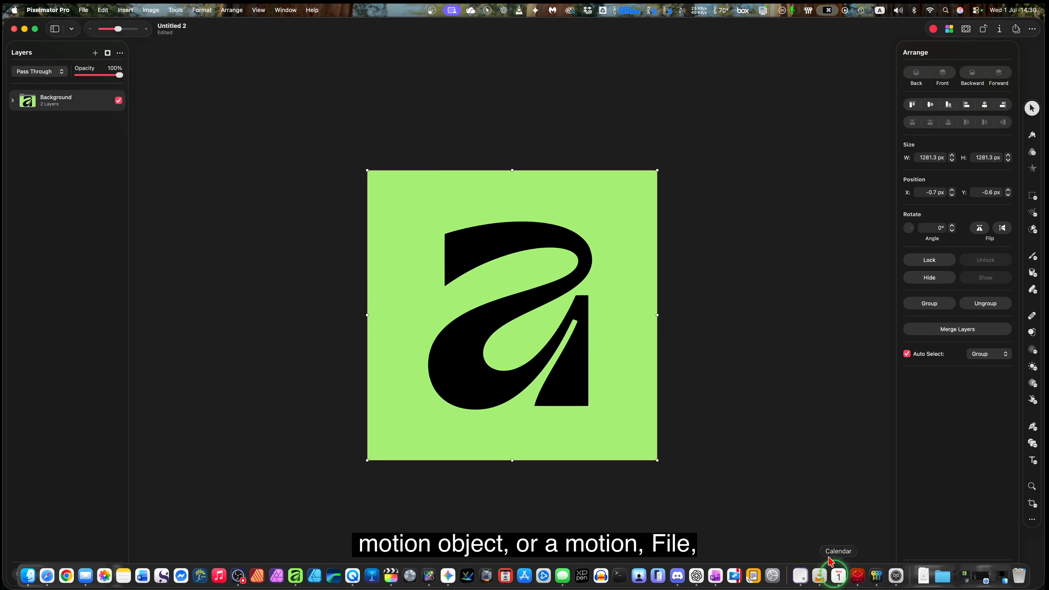
click(12, 102)
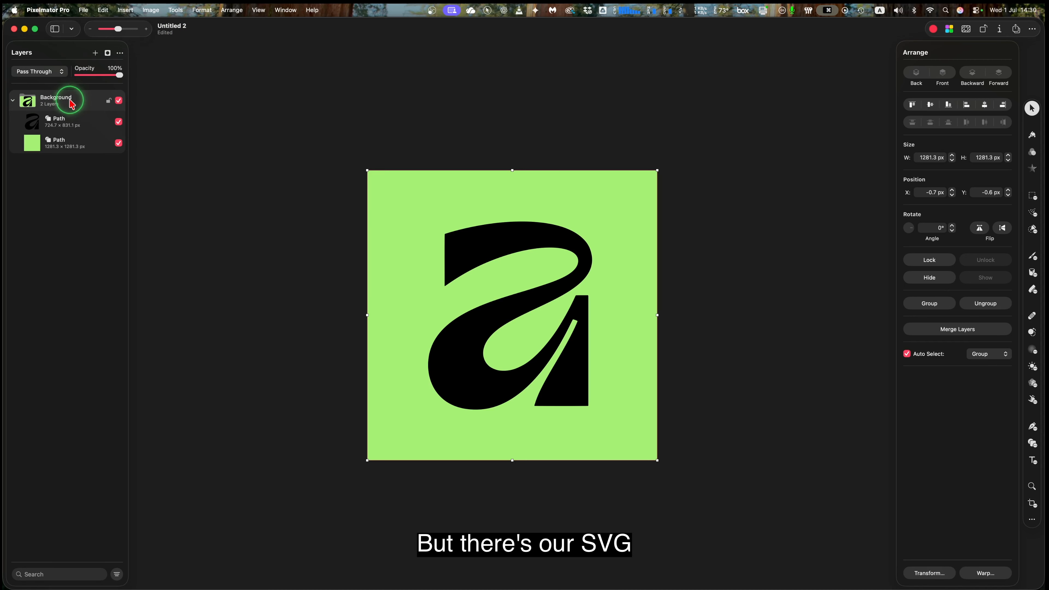
click(78, 128)
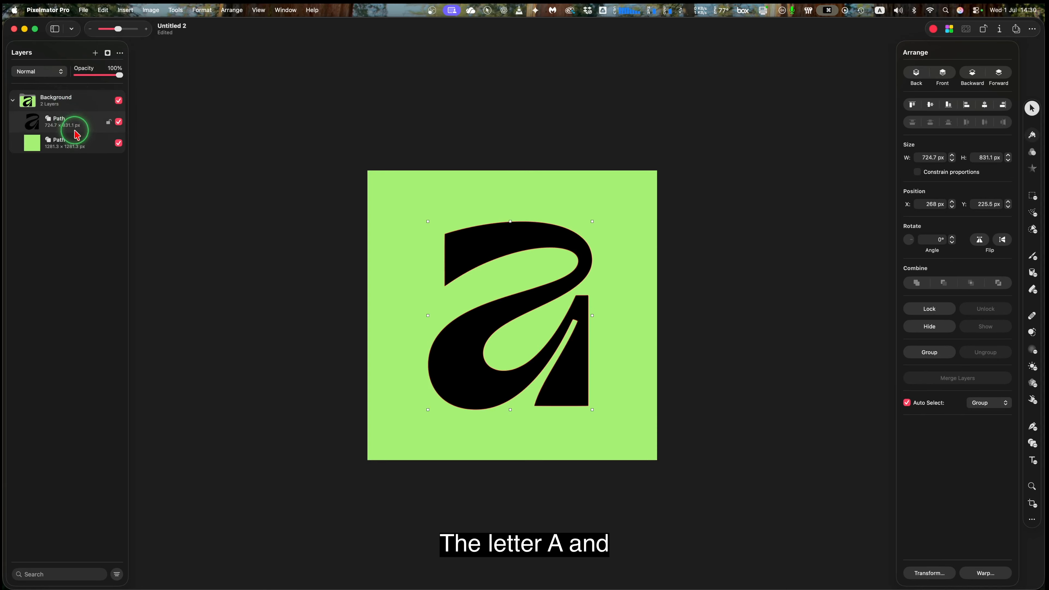
click(77, 148)
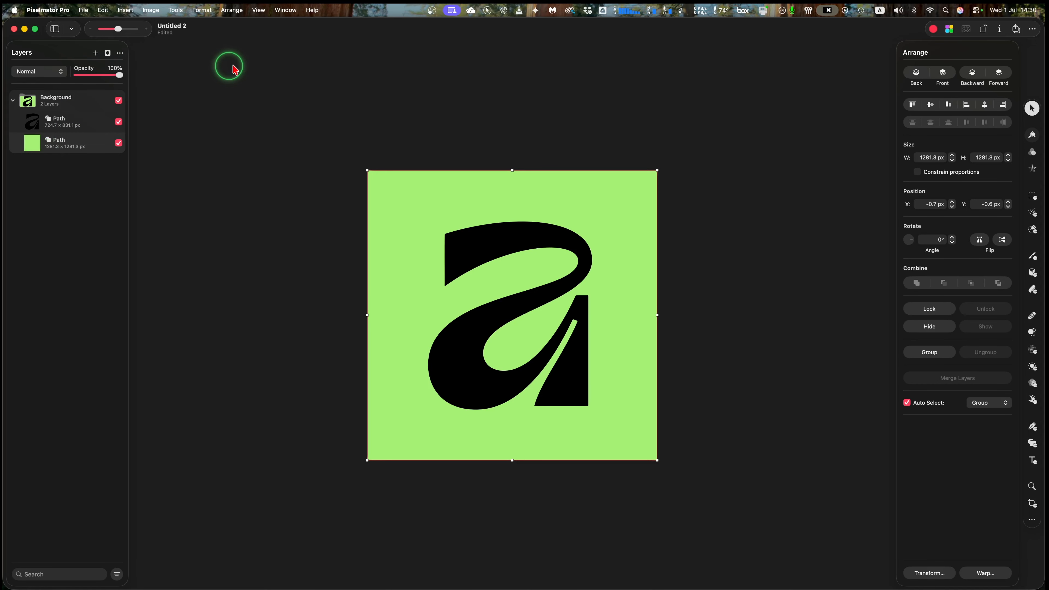
Step: Review the Motion Project export settings for the logo document and close them without exporting
click(84, 11)
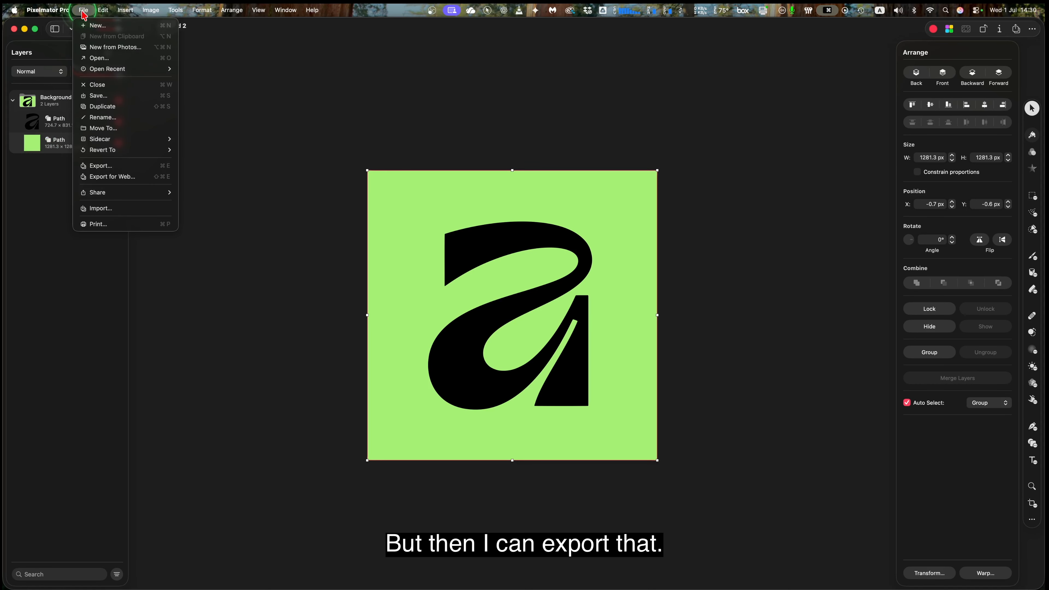
click(110, 166)
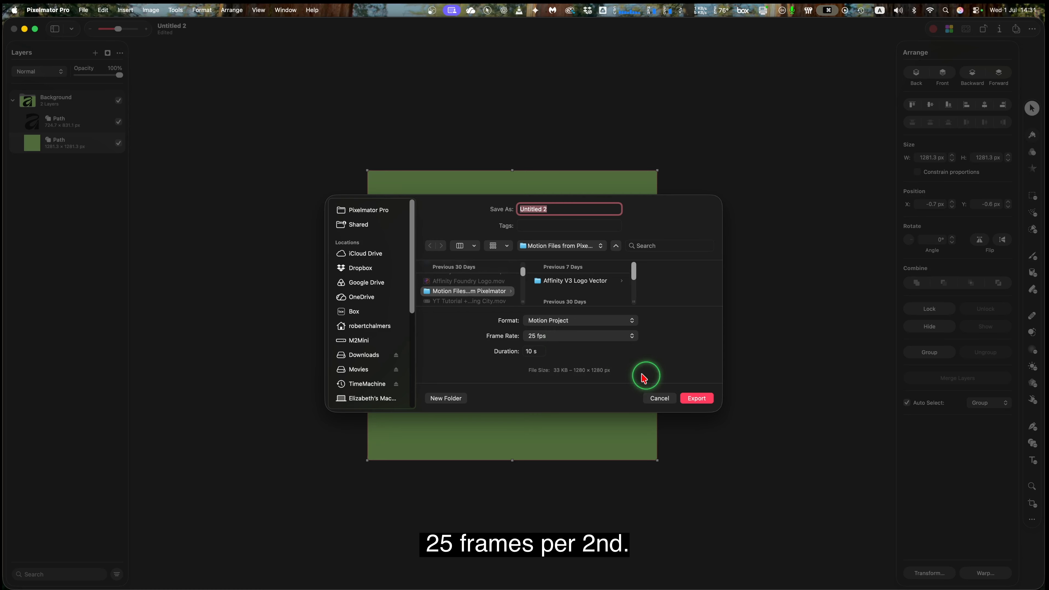
click(660, 398)
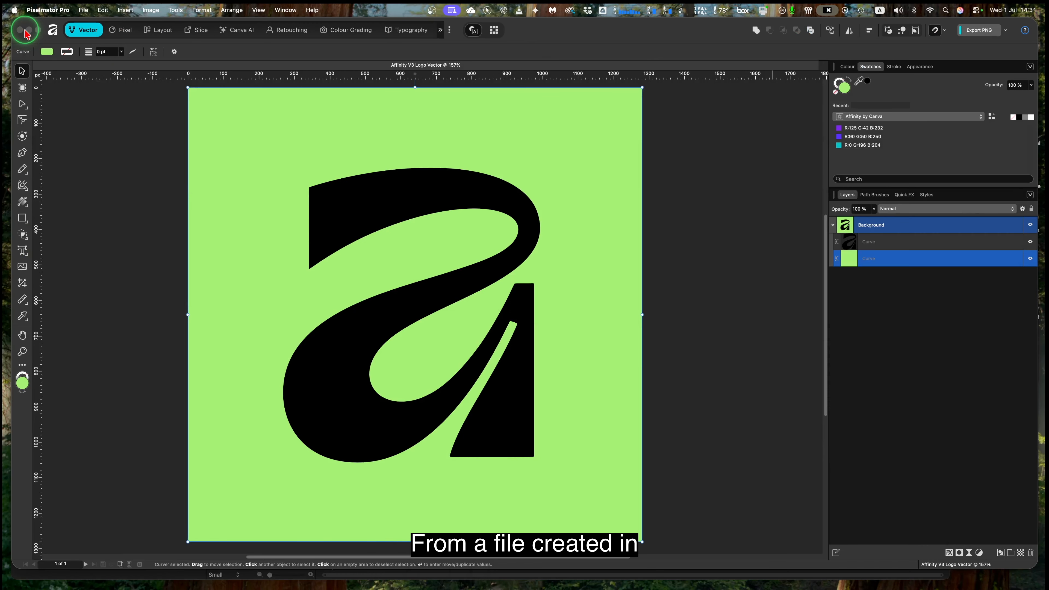
Step: Deselect the logo artwork, minimise the Affinity window and switch to the New Template project in Motion
click(106, 146)
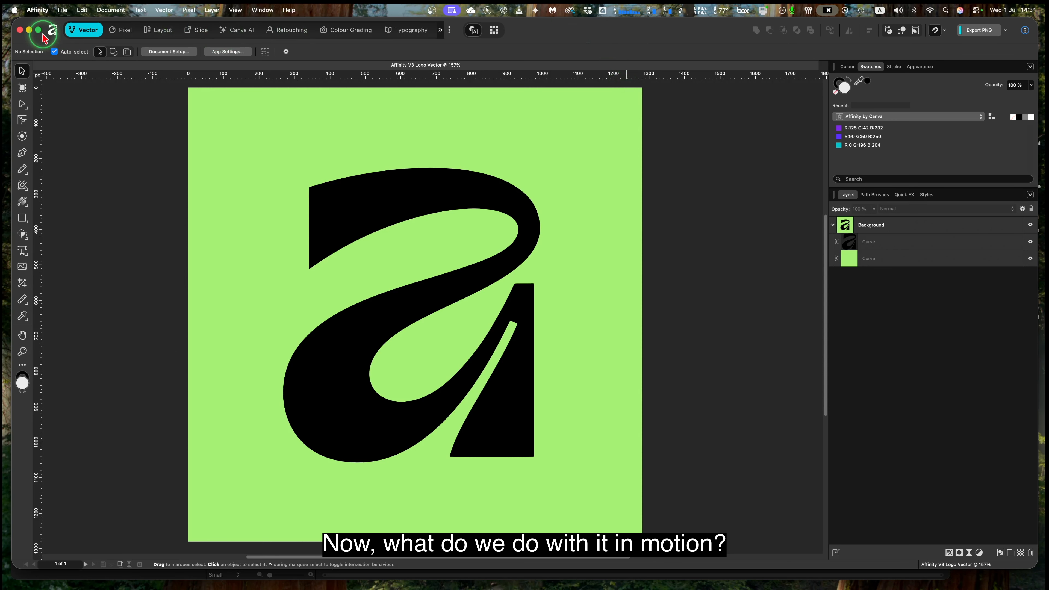
click(29, 31)
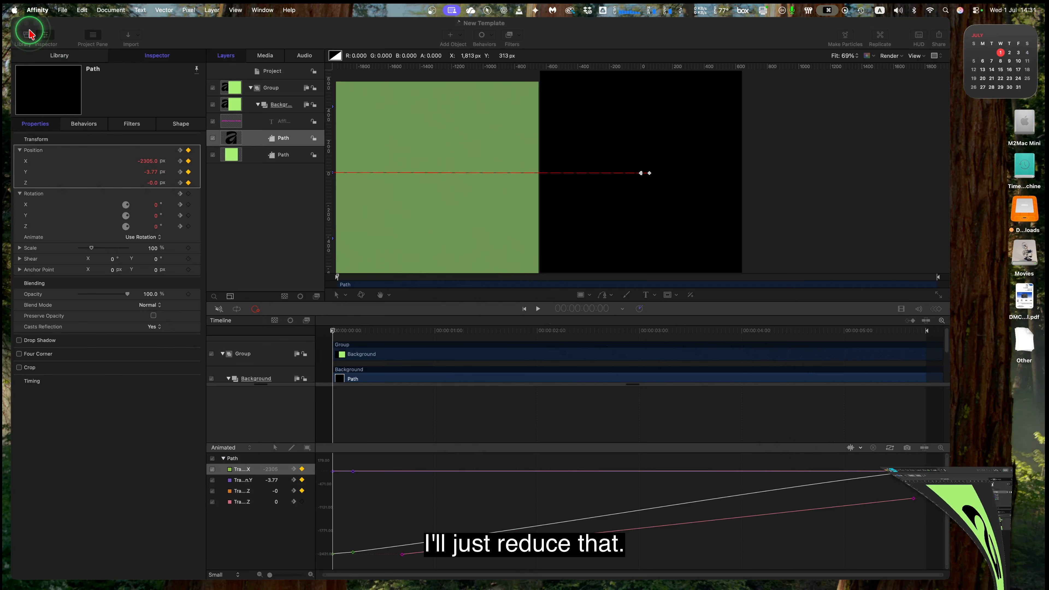
click(376, 35)
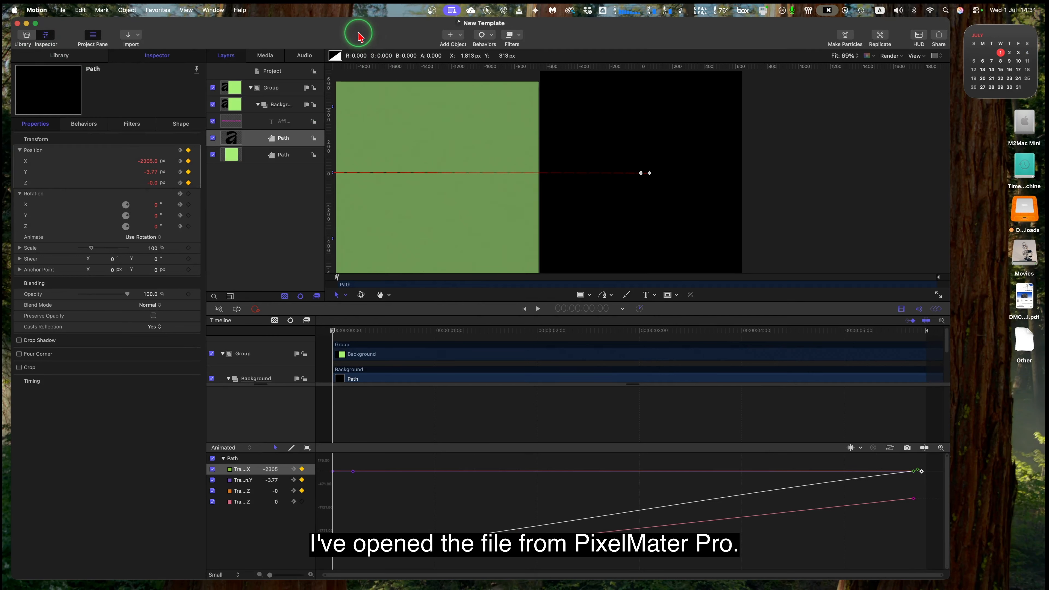
Step: Inspect the imported layers one by one: the outer group, the Background group, the letter path and the green background path
click(275, 91)
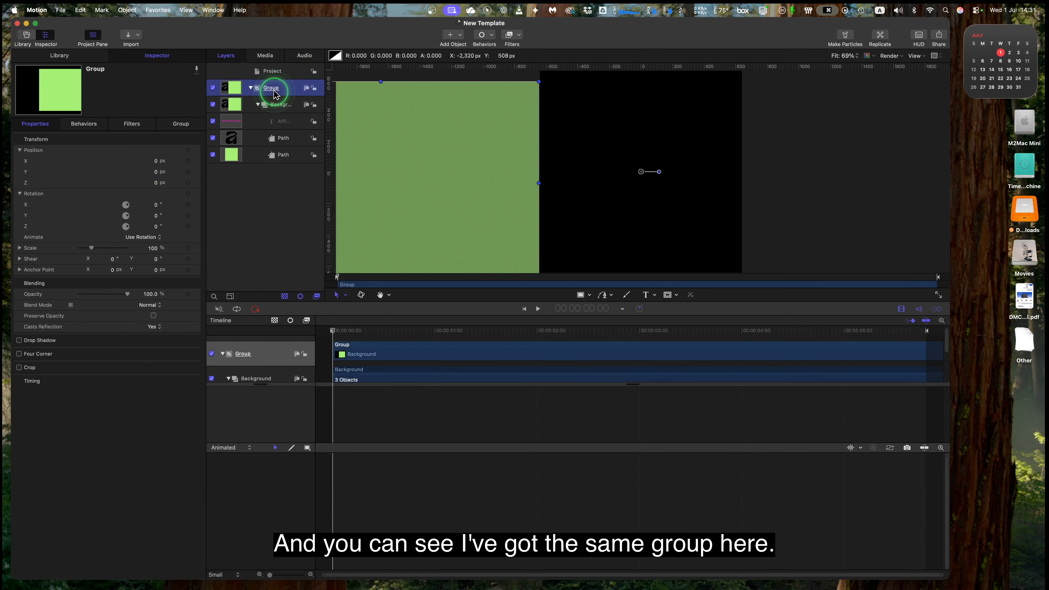
click(241, 107)
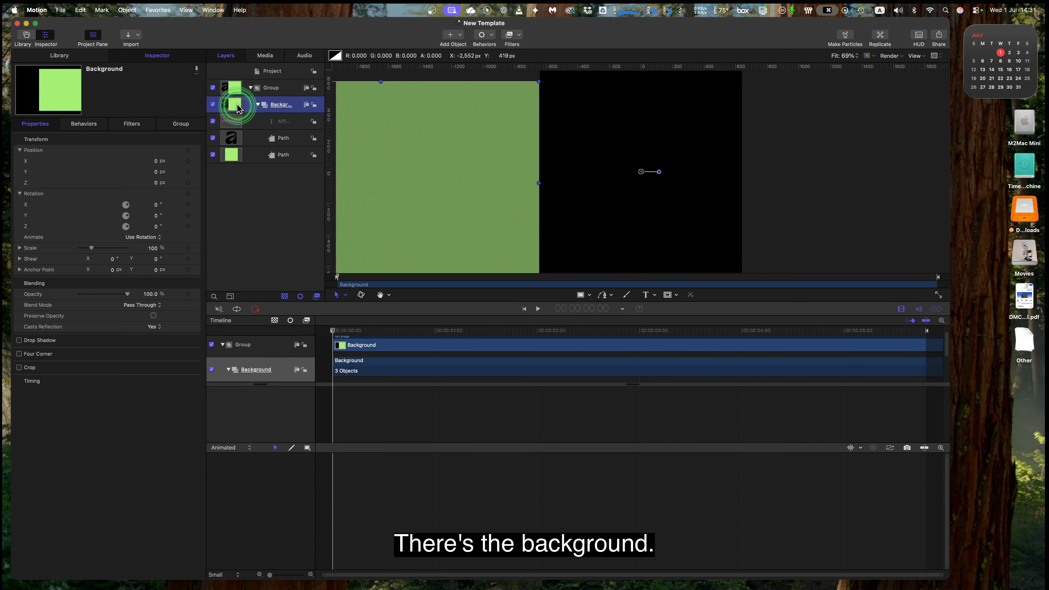
click(249, 142)
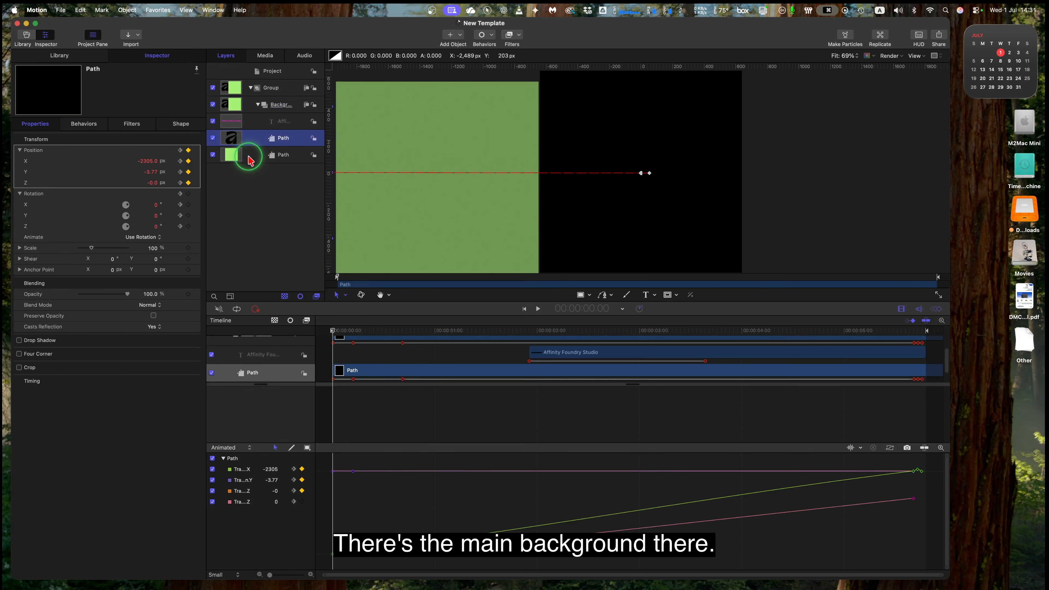
click(250, 160)
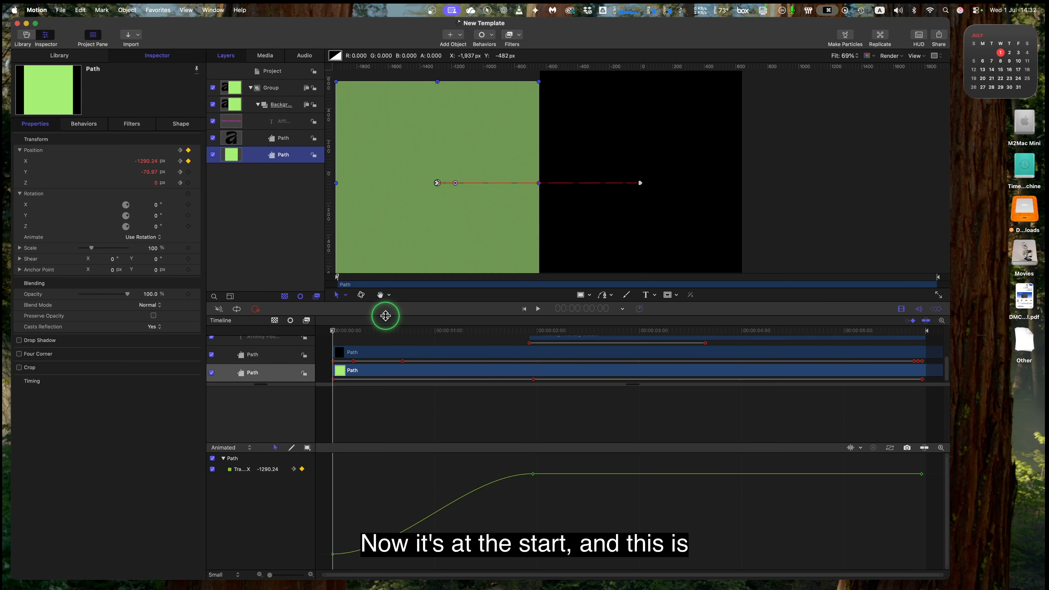
Step: Play the logo animation, return to the first frame, and scrub the playhead through to 5:19
click(539, 309)
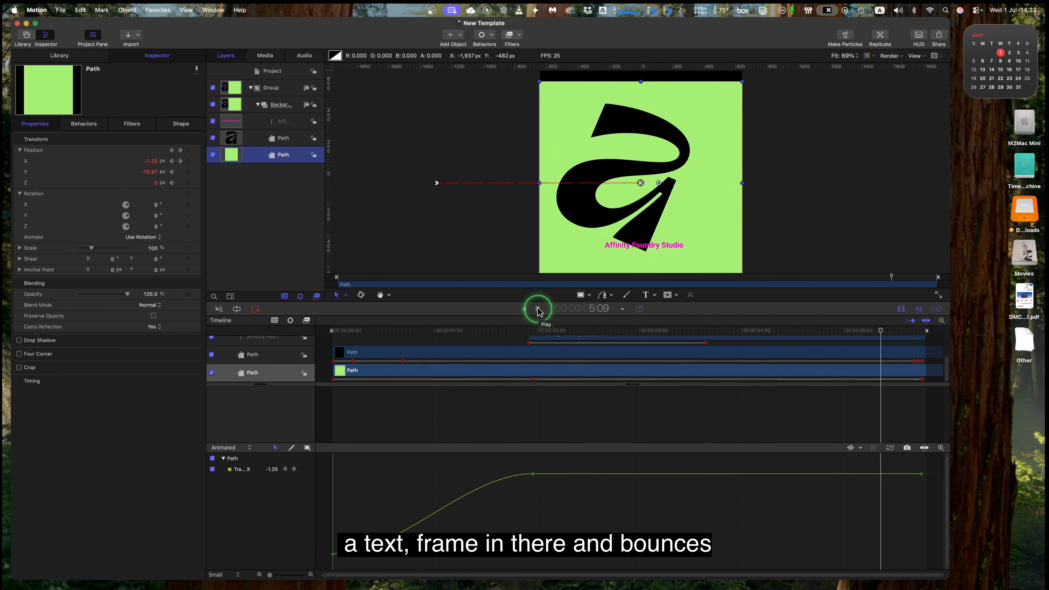
click(538, 310)
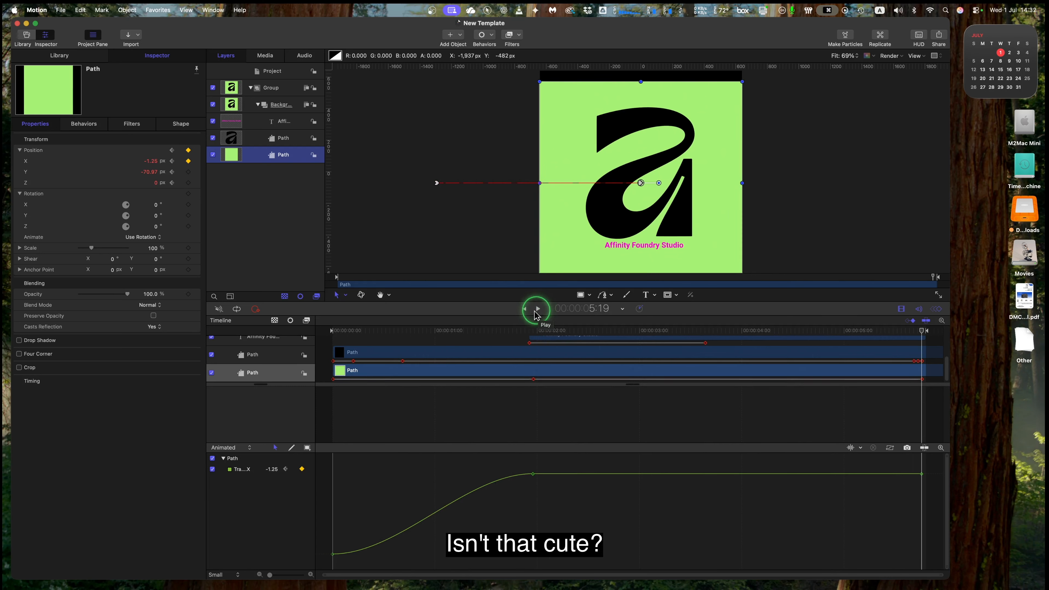
click(525, 309)
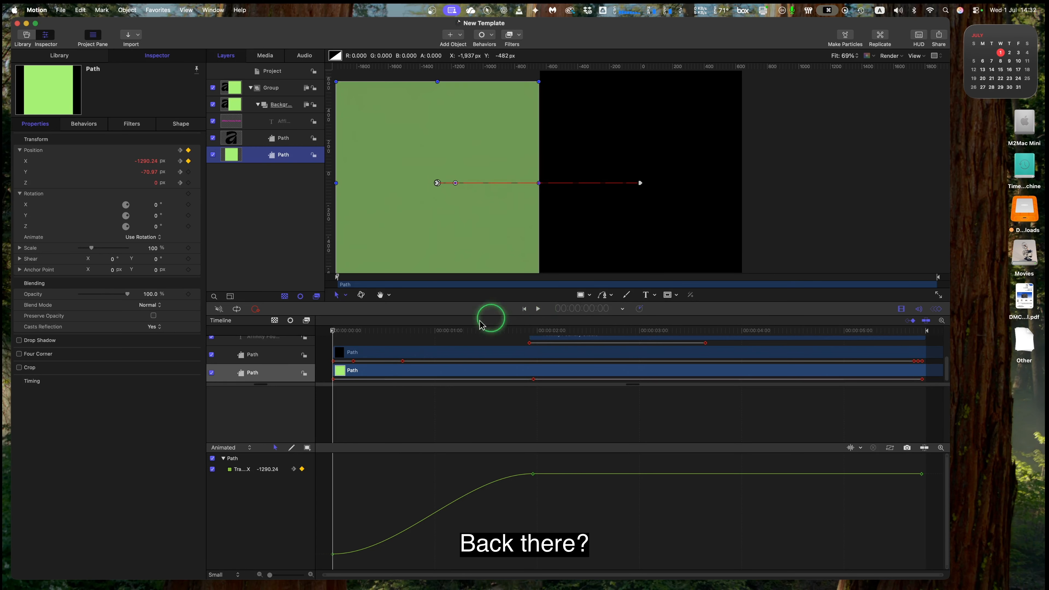
drag(332, 330, 924, 338)
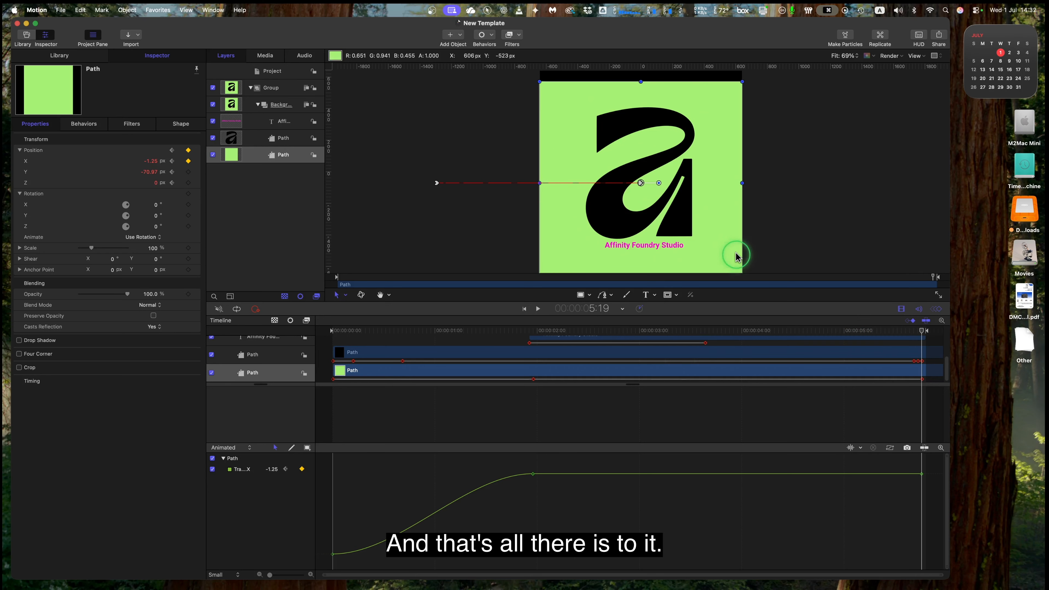
Step: Check the project's sharing and export destinations, then select the letter path and scrub its animation back to the start
click(940, 40)
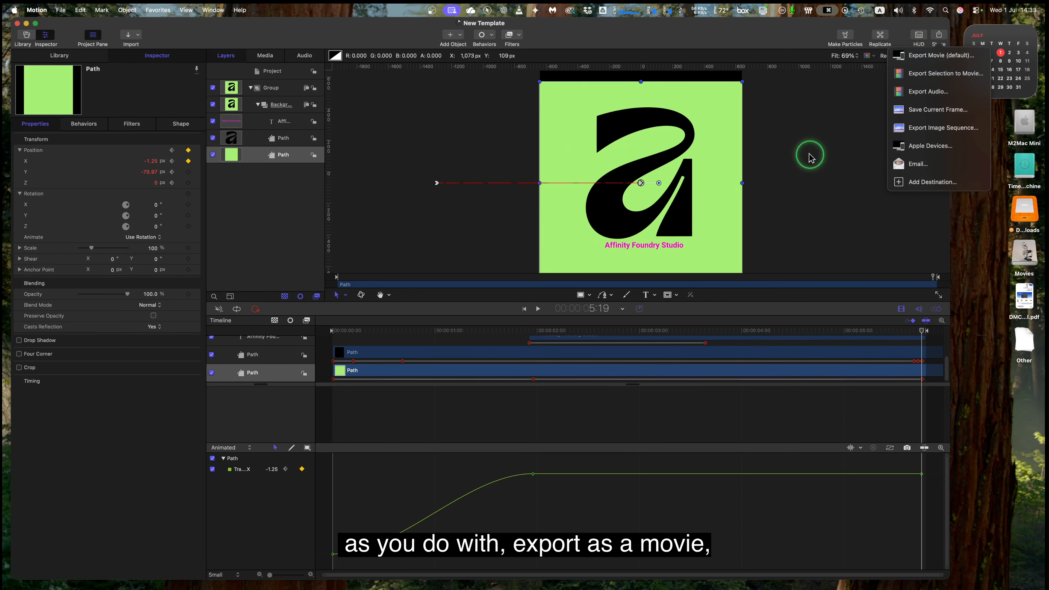
click(820, 149)
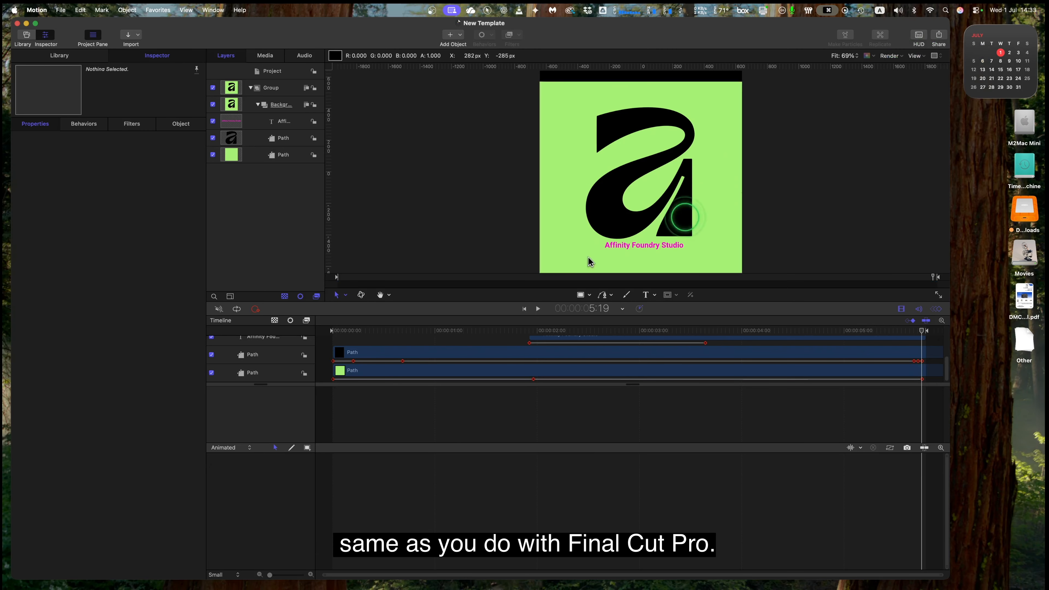
click(260, 142)
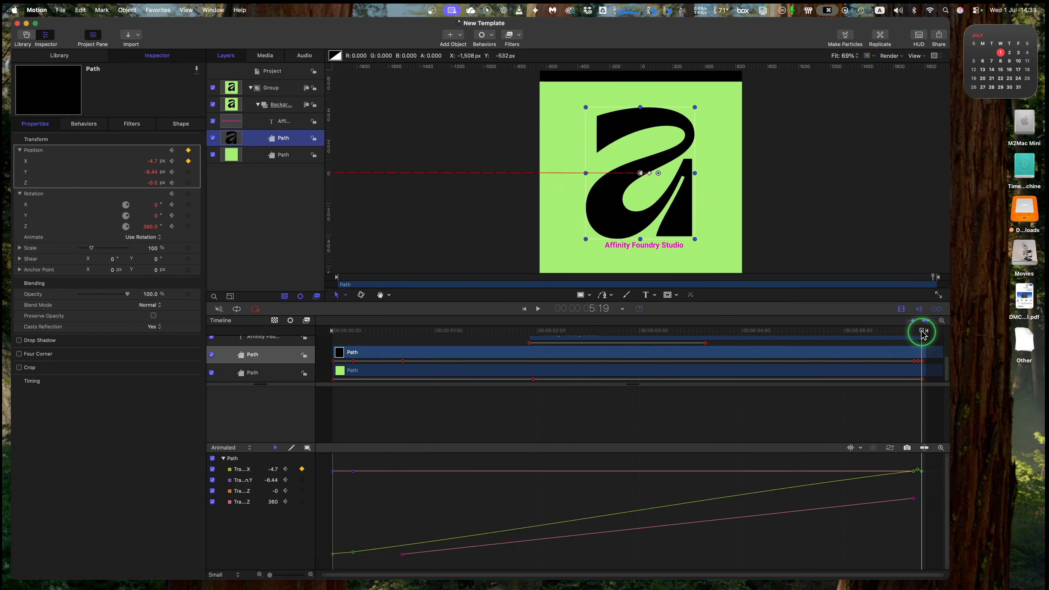
drag(923, 334, 320, 380)
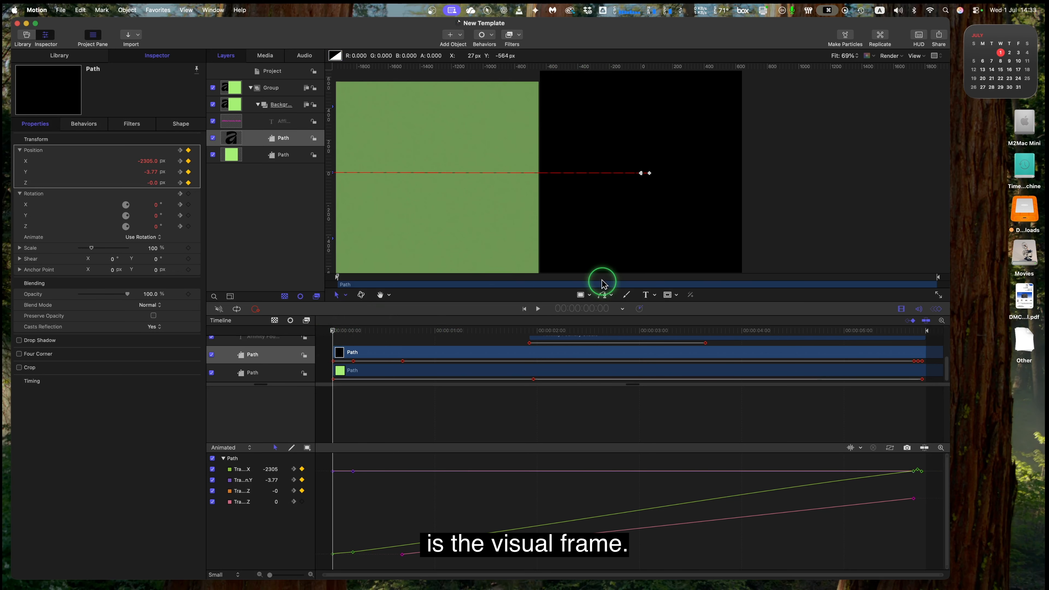
Step: Examine the project's general properties and the outer group that contains the logo layers
click(275, 71)
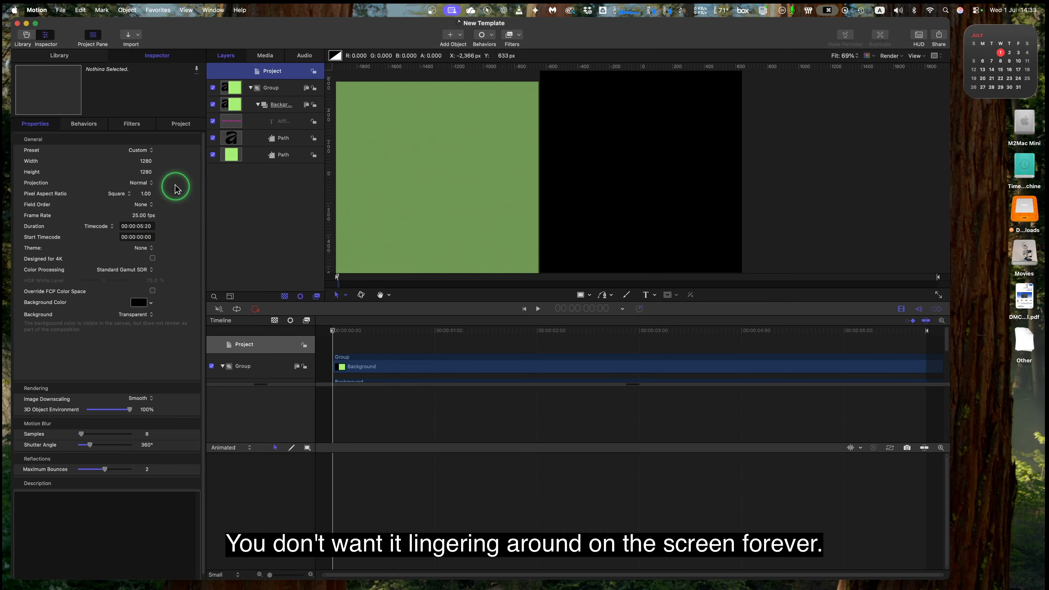
click(271, 88)
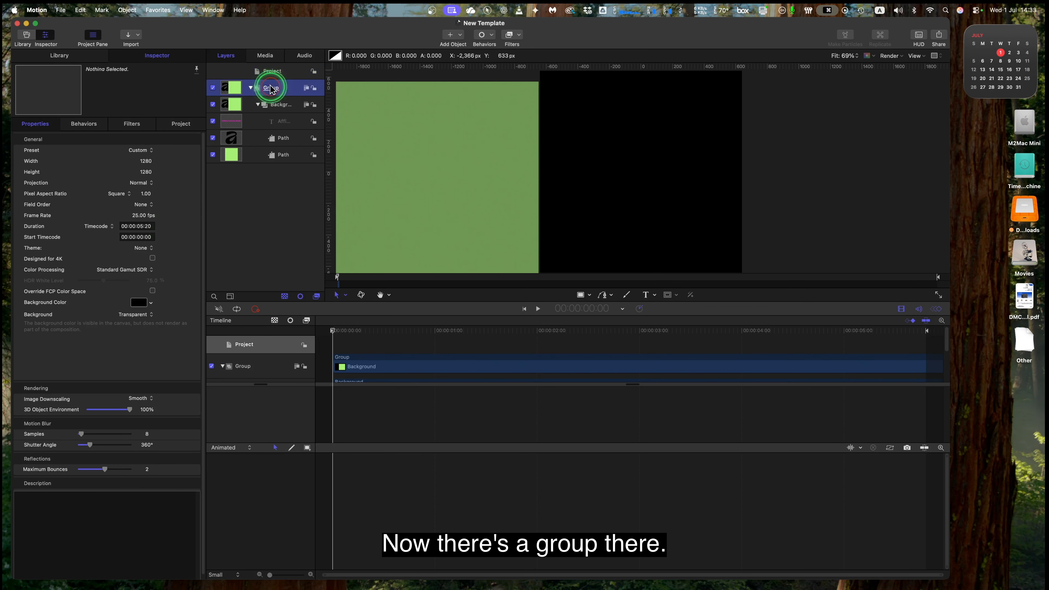
click(250, 88)
click(251, 88)
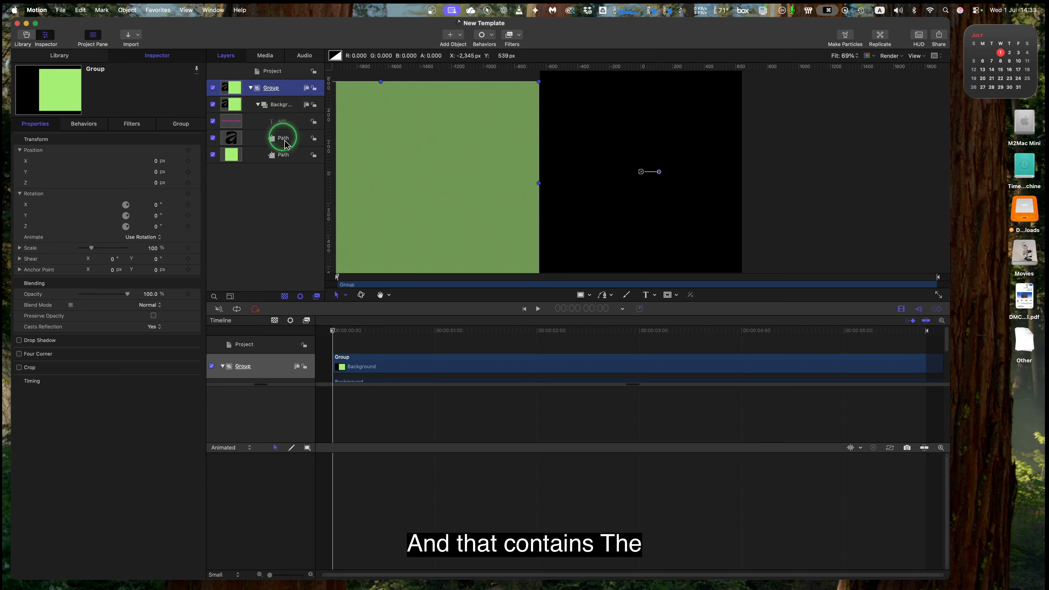
Step: Select the green background path and scrub from the start to 1:23 to examine its slide-in motion
click(284, 155)
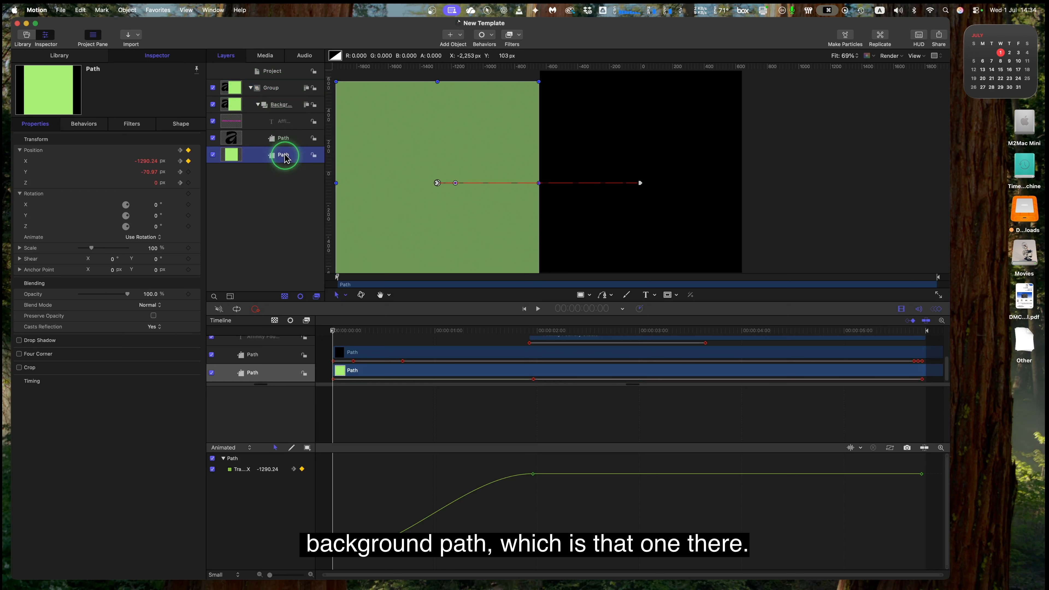
click(437, 191)
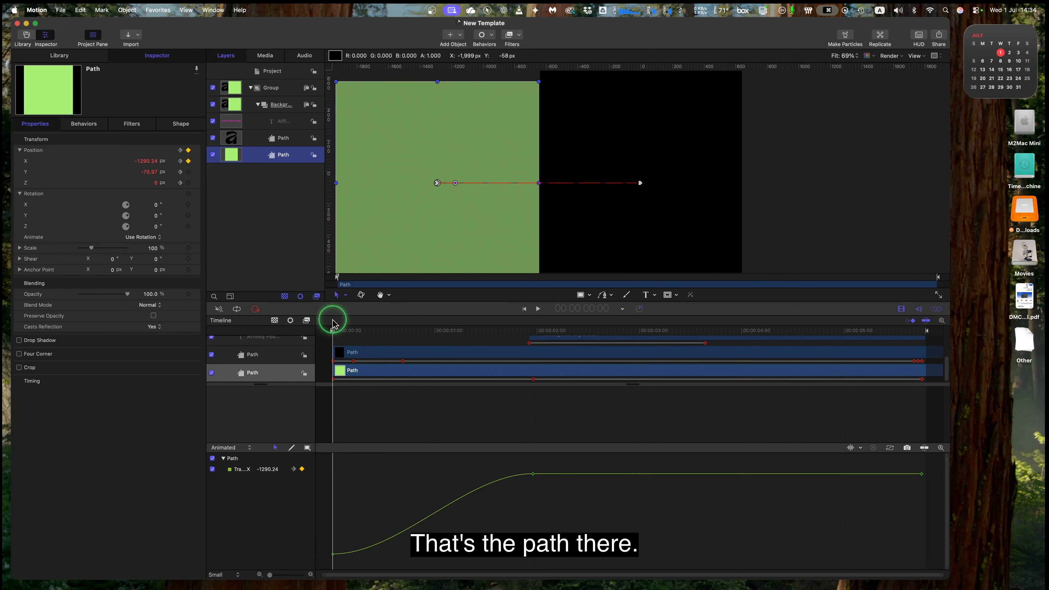
drag(334, 336, 531, 338)
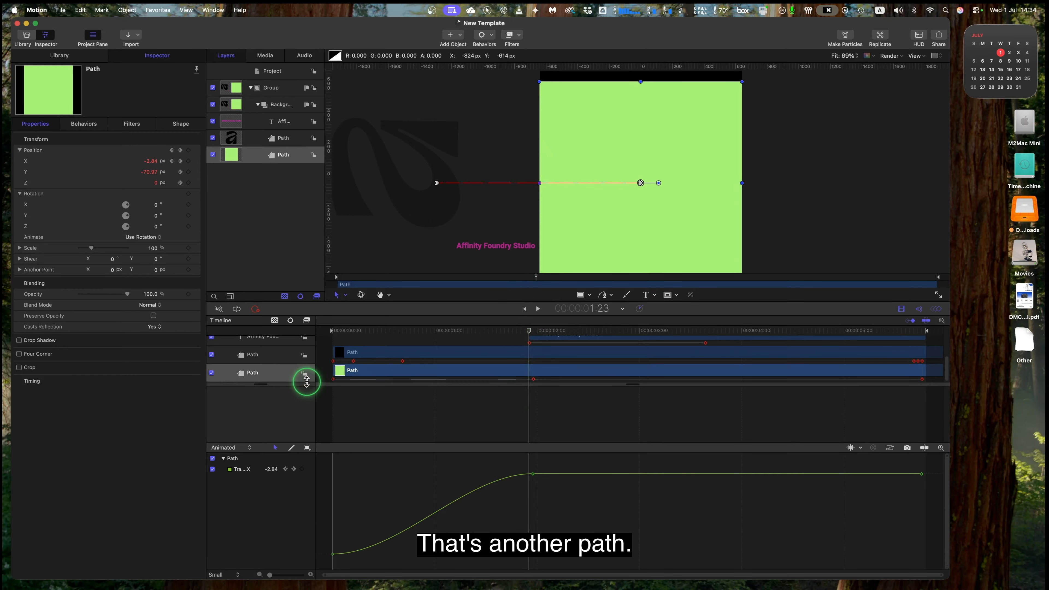
Step: Inspect the motion paths and keyframes of the Affinity Foundry Studio text and the letter path
click(281, 124)
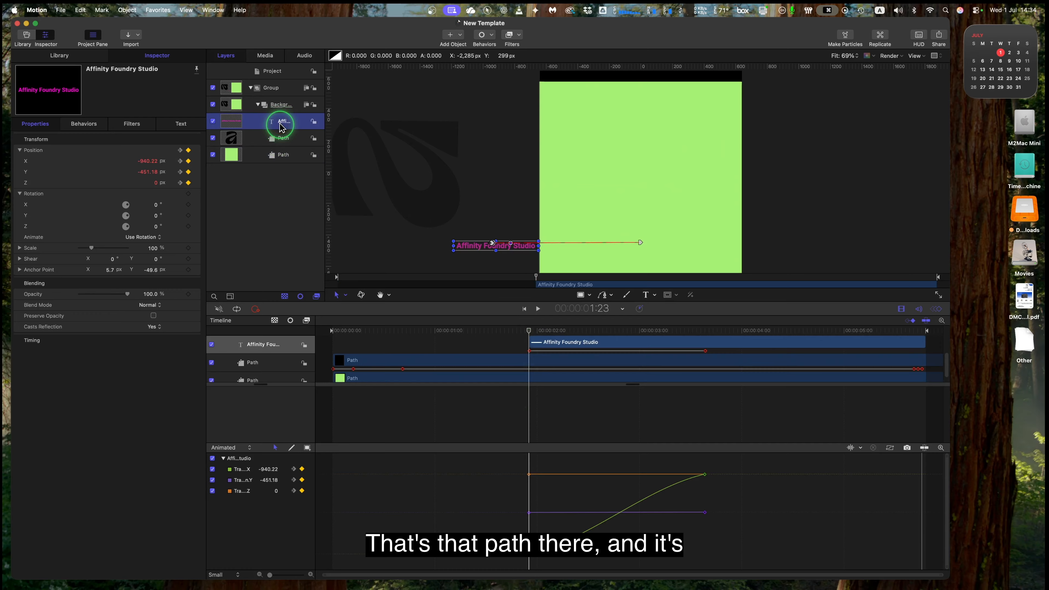
click(278, 140)
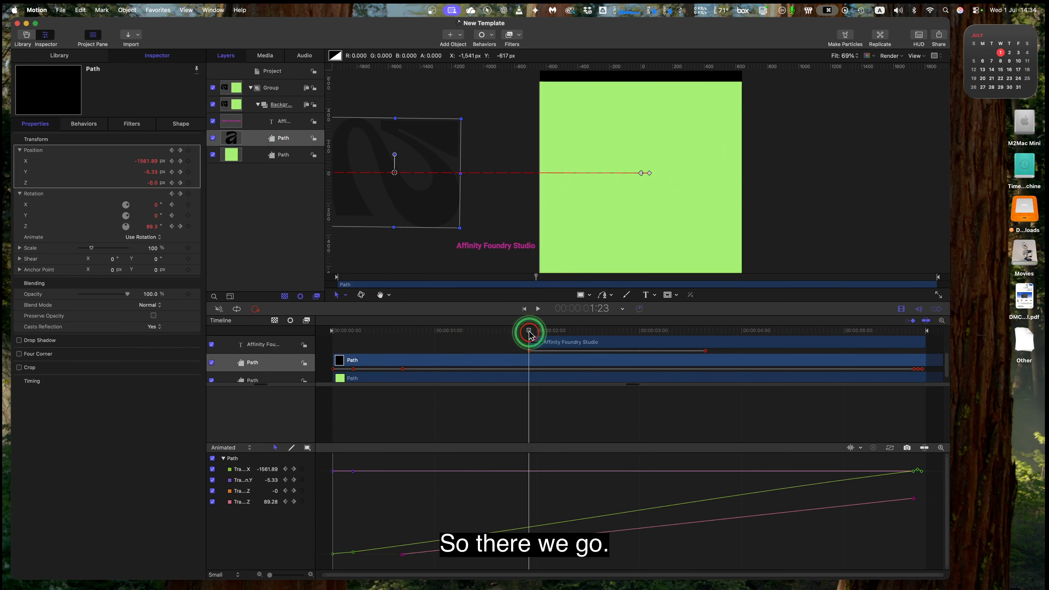
Step: Scrub the letter path's animation forward to 5:19 and back to 5:17 to examine its closing bounce
drag(530, 334, 923, 340)
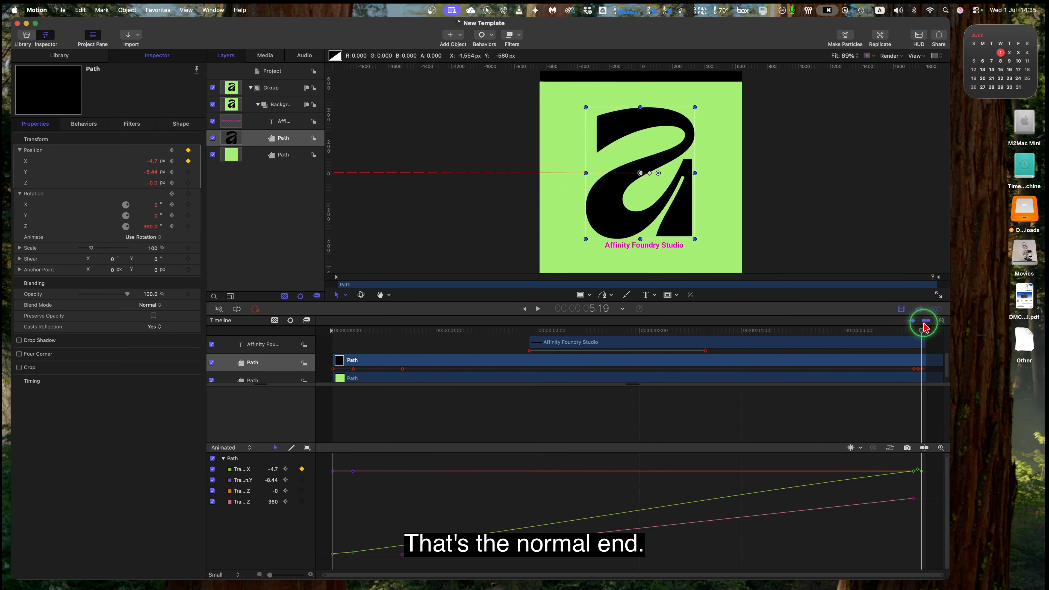
drag(922, 333, 914, 333)
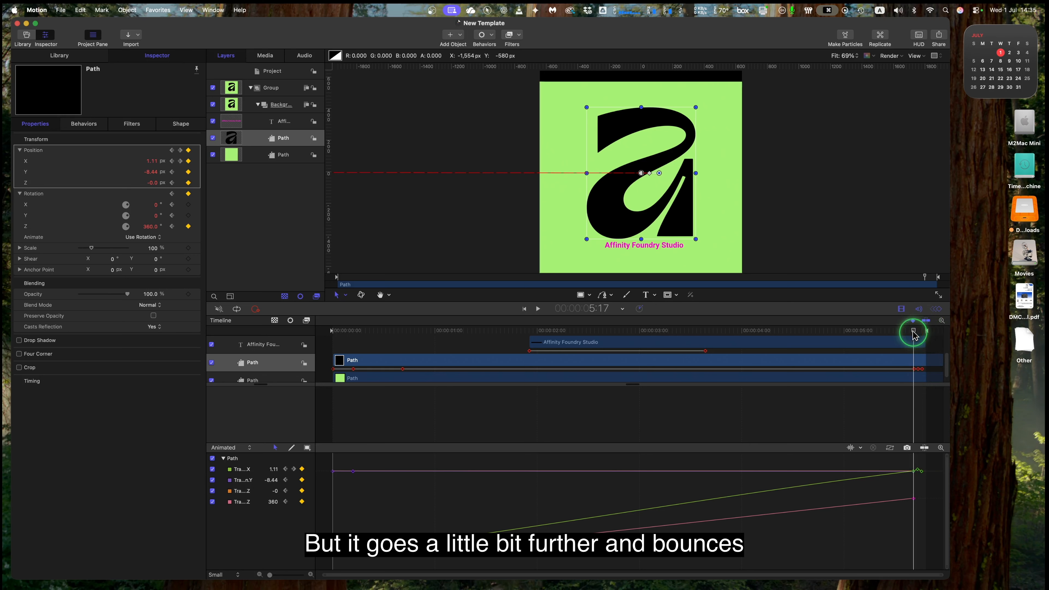
drag(914, 334, 914, 334)
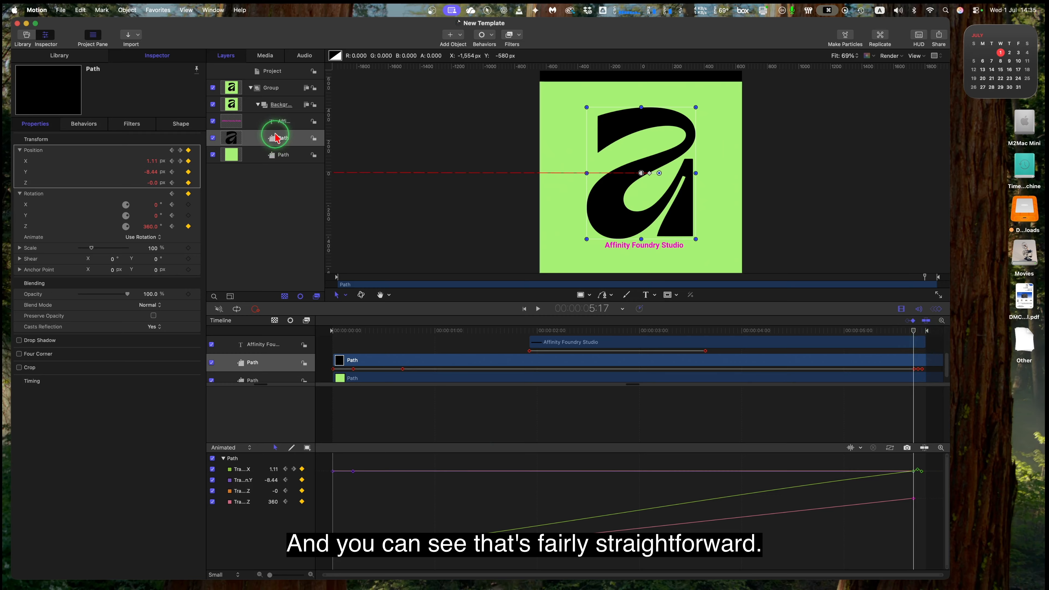
Step: Select the Affinity Foundry Studio text and scrub between its position keyframes at 1:23 and 3:16 to examine its slide-in
click(276, 124)
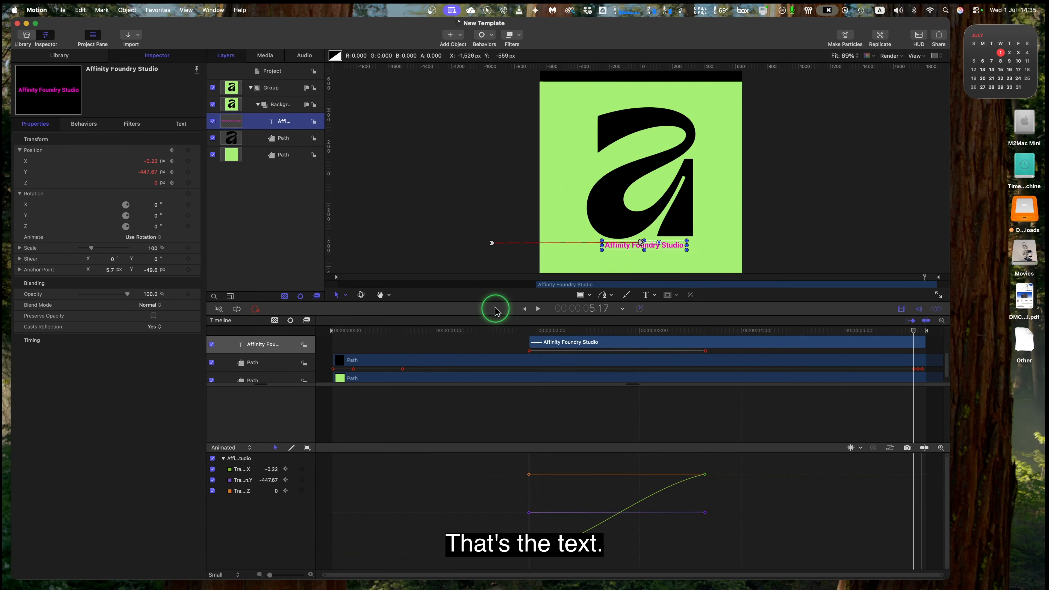
drag(915, 335, 530, 360)
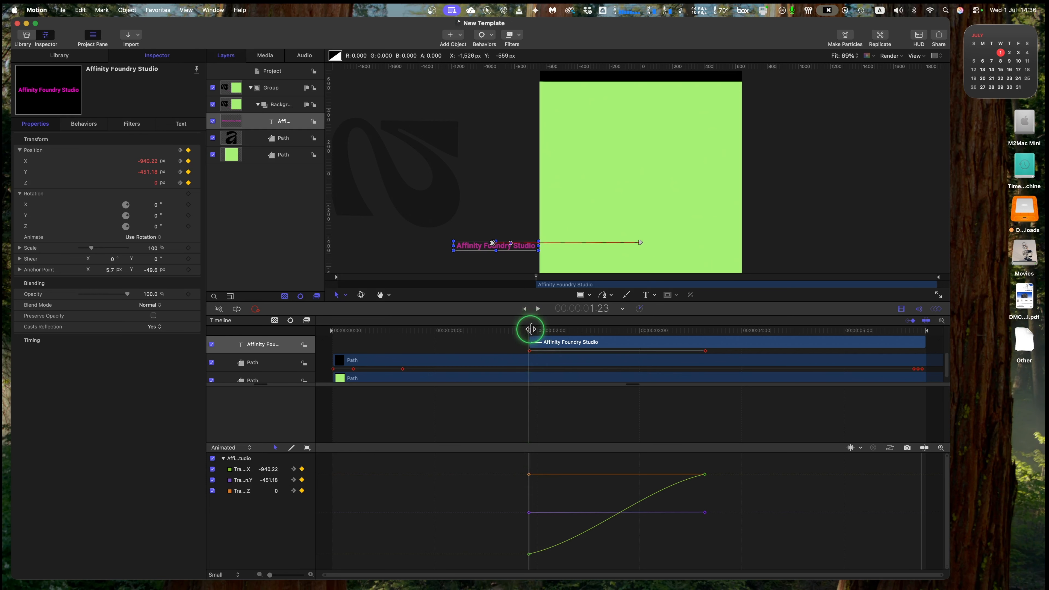
drag(531, 335, 707, 342)
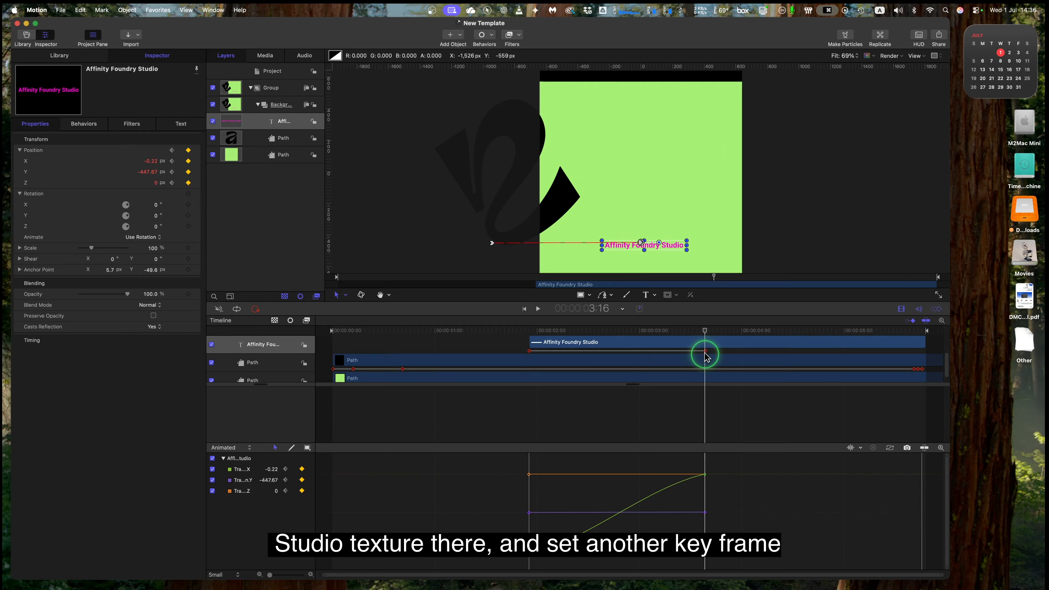
mouse_move(704, 332)
mouse_down()
mouse_move(740, 337)
mouse_move(706, 337)
mouse_up()
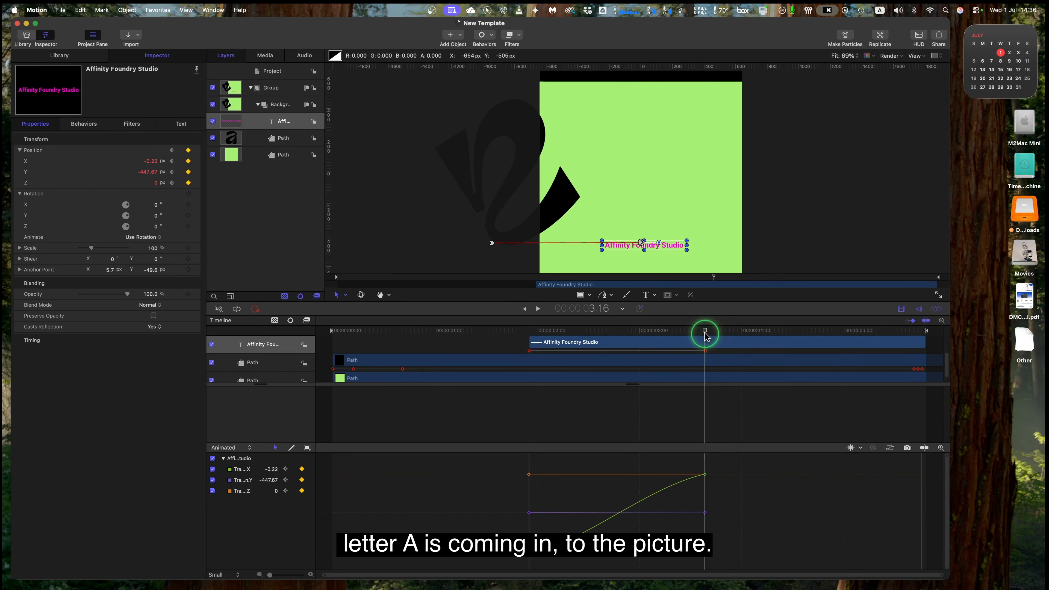
drag(706, 337, 742, 339)
drag(765, 340, 705, 340)
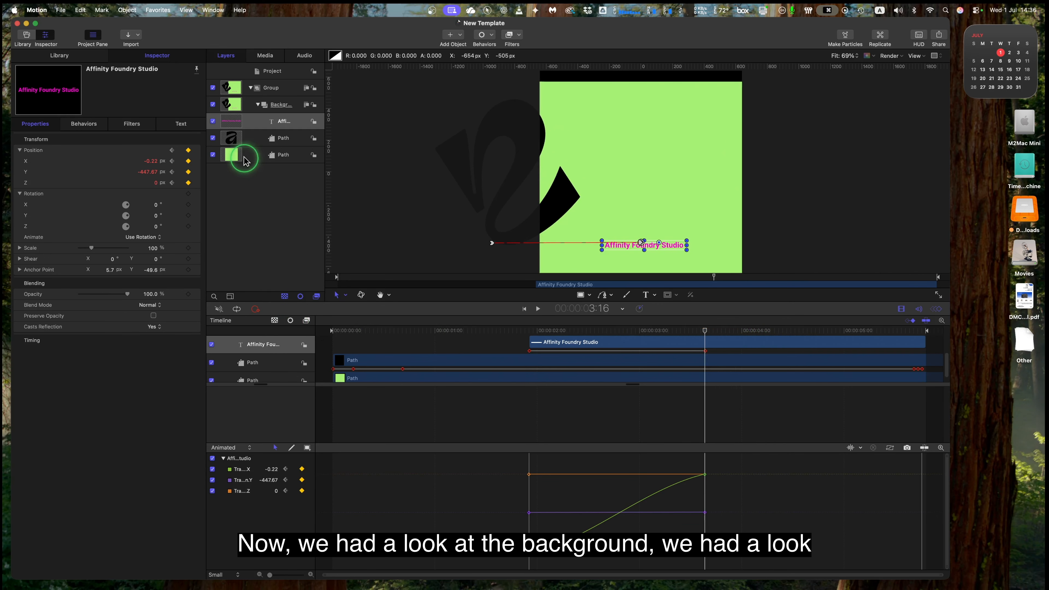
Step: Select the letter path and step through its keyframes from the start via frames 5 and 17 to 5:19, ending at 5:18
click(255, 143)
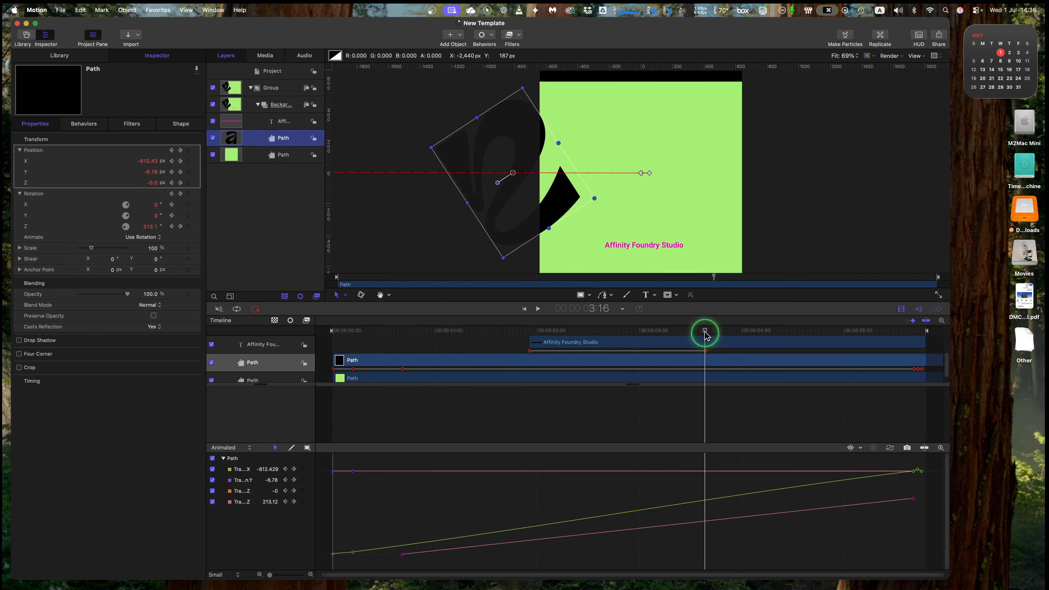
drag(705, 334, 344, 331)
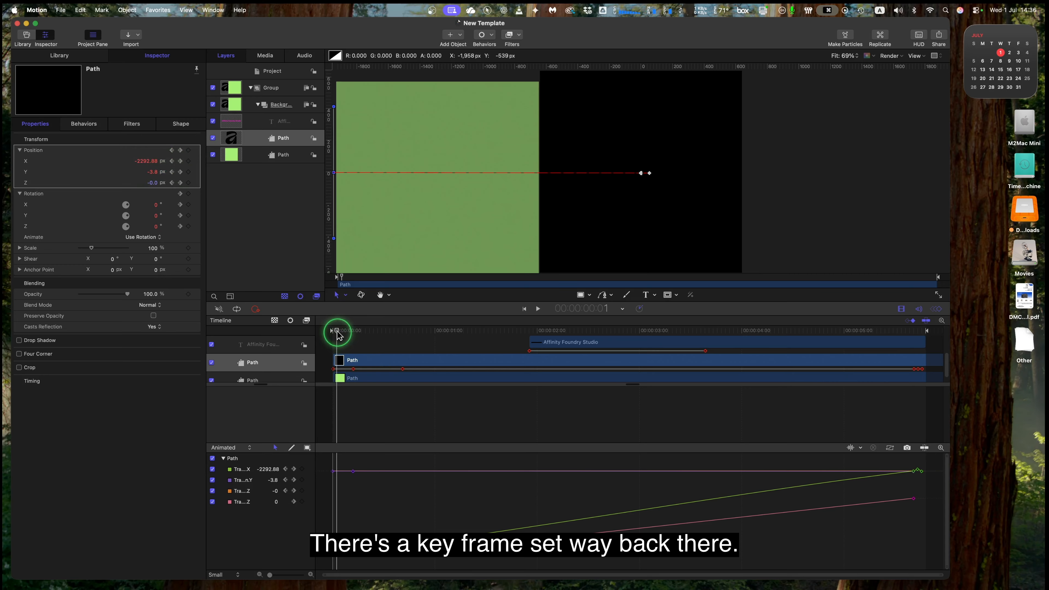
drag(338, 333, 333, 333)
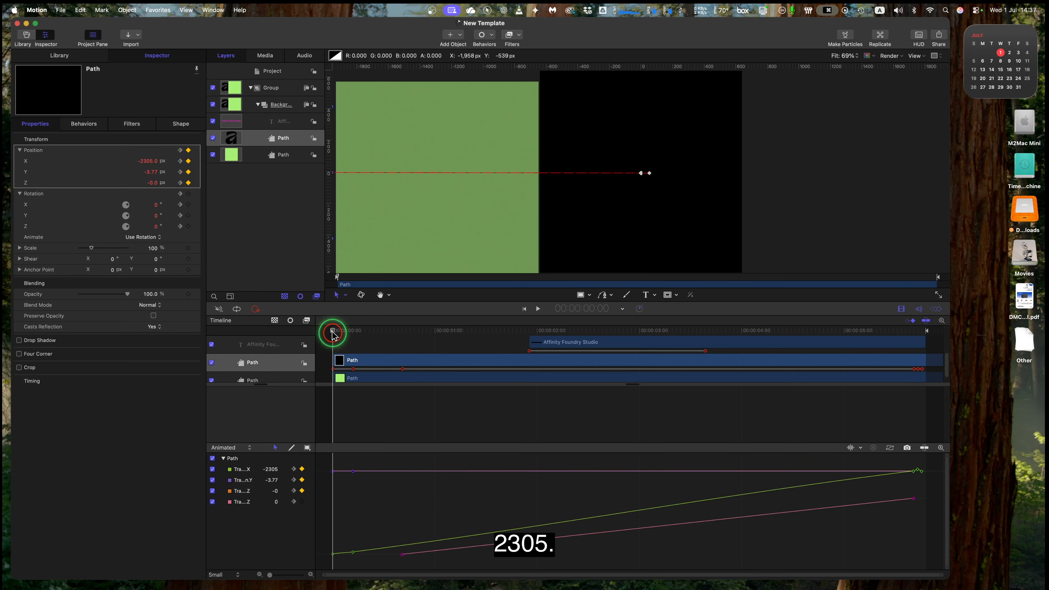
drag(333, 335, 355, 337)
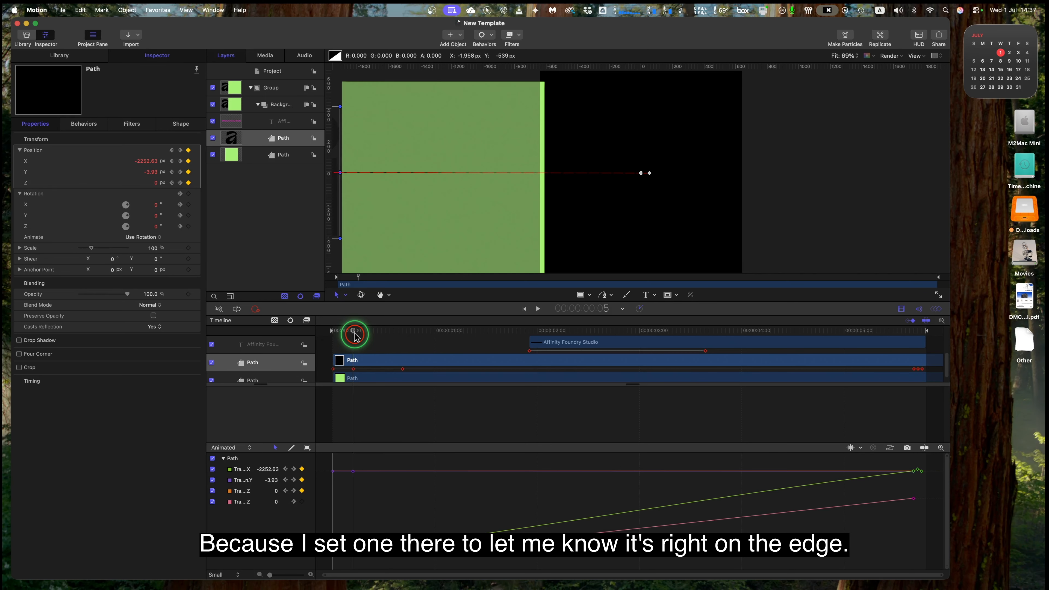
drag(355, 337, 403, 337)
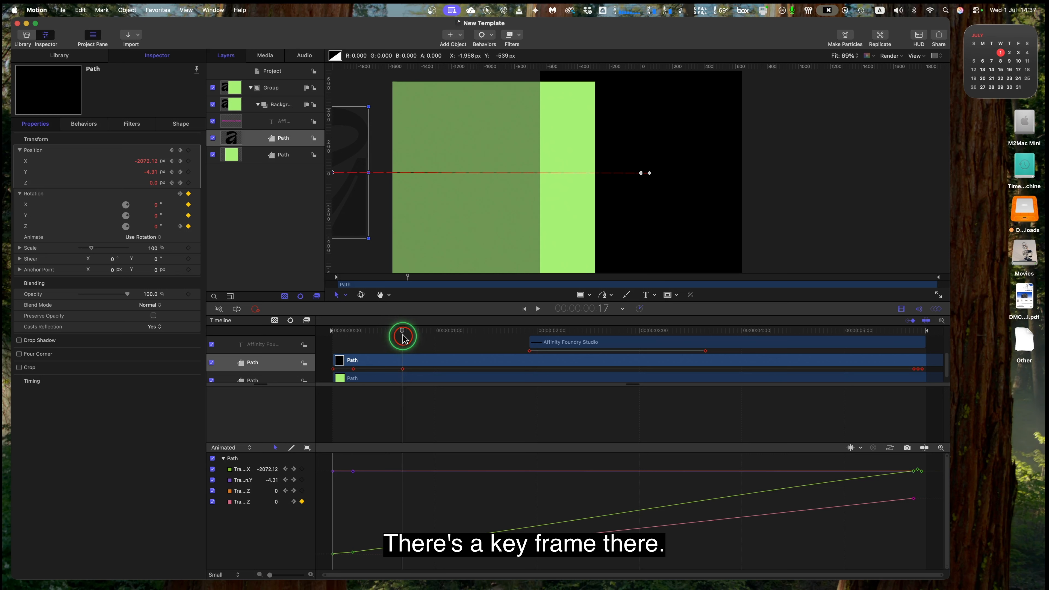
drag(403, 337, 922, 343)
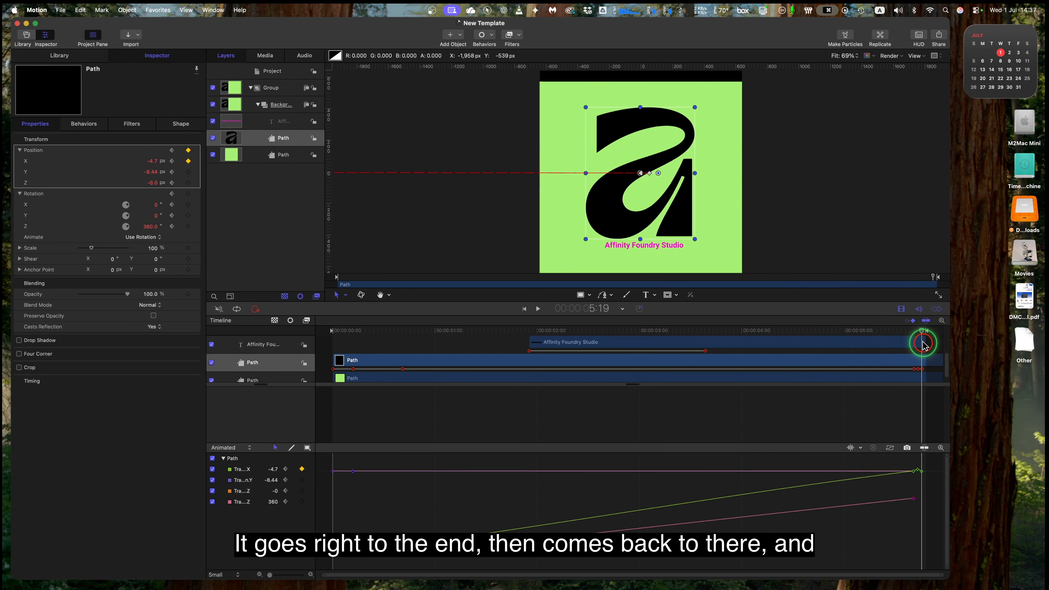
drag(923, 346, 918, 346)
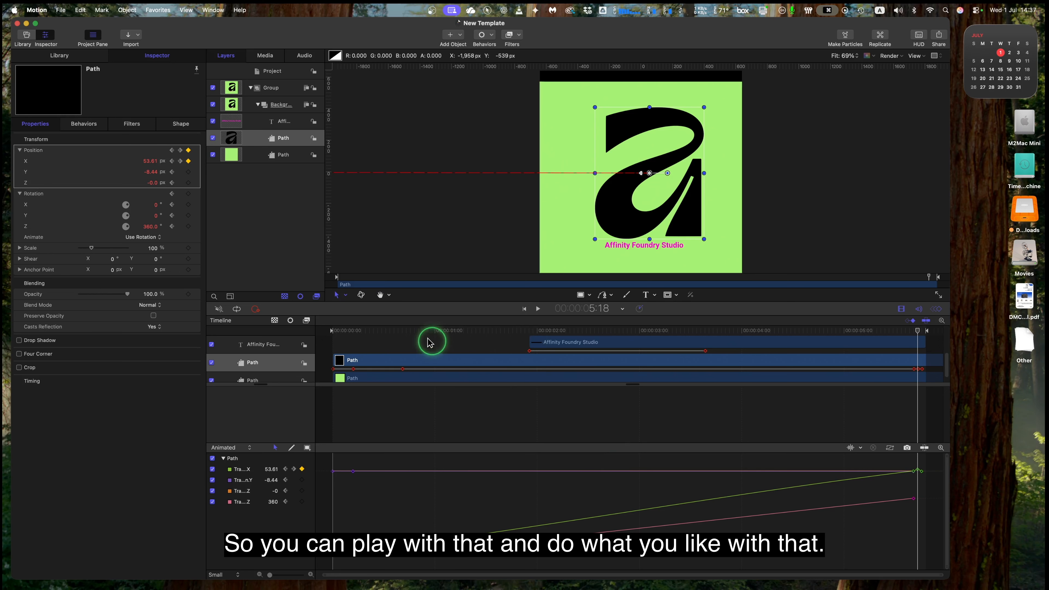
Step: Examine the letter path's Z rotation by scrubbing between 5:19 and 3:17, and play the whole animation from the start
click(253, 142)
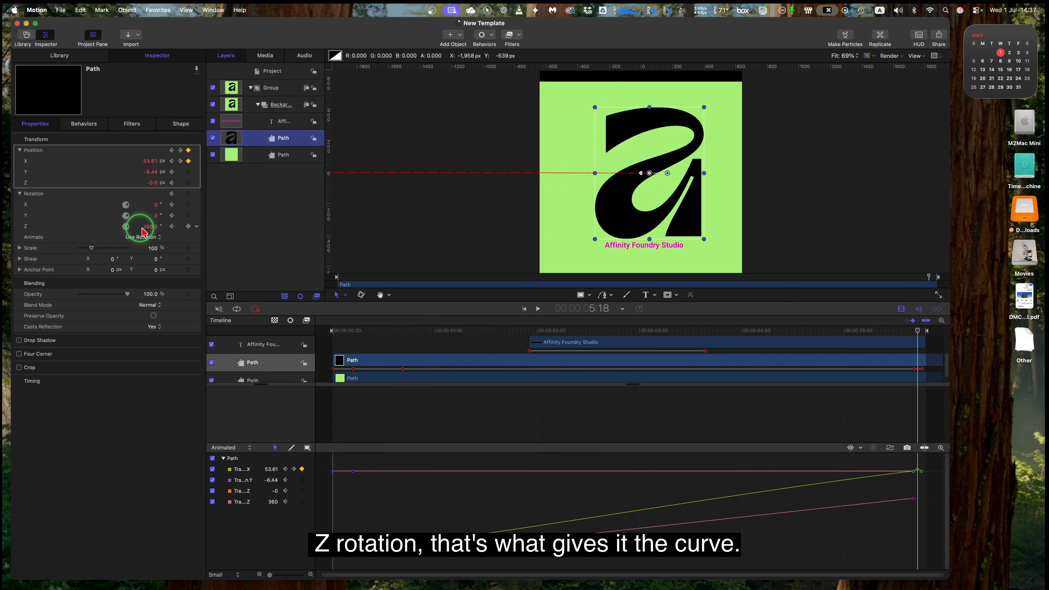
mouse_move(925, 336)
mouse_down()
mouse_move(694, 340)
mouse_move(922, 333)
mouse_up()
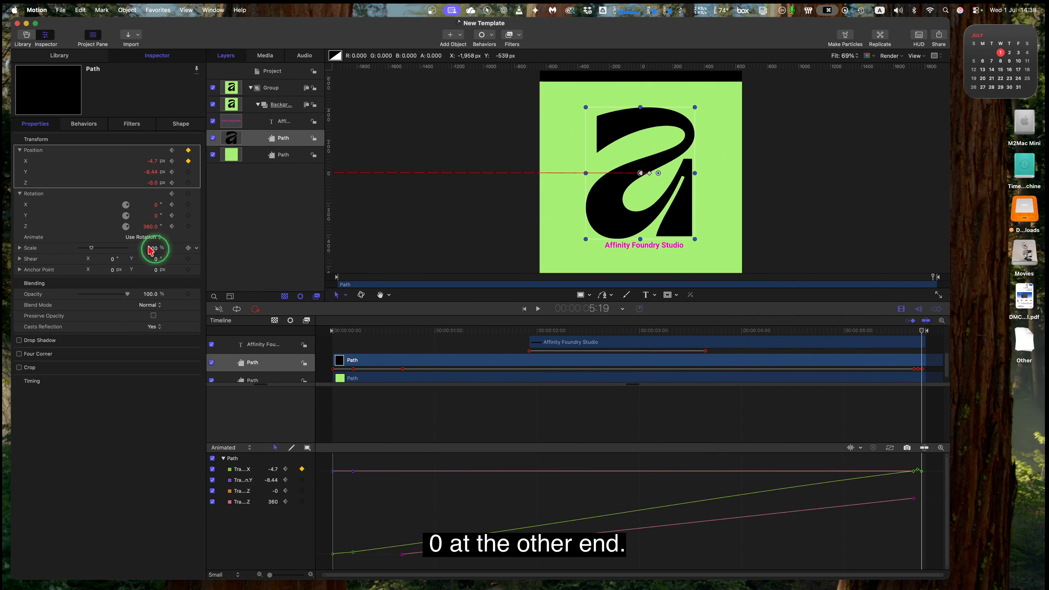
drag(925, 334, 709, 384)
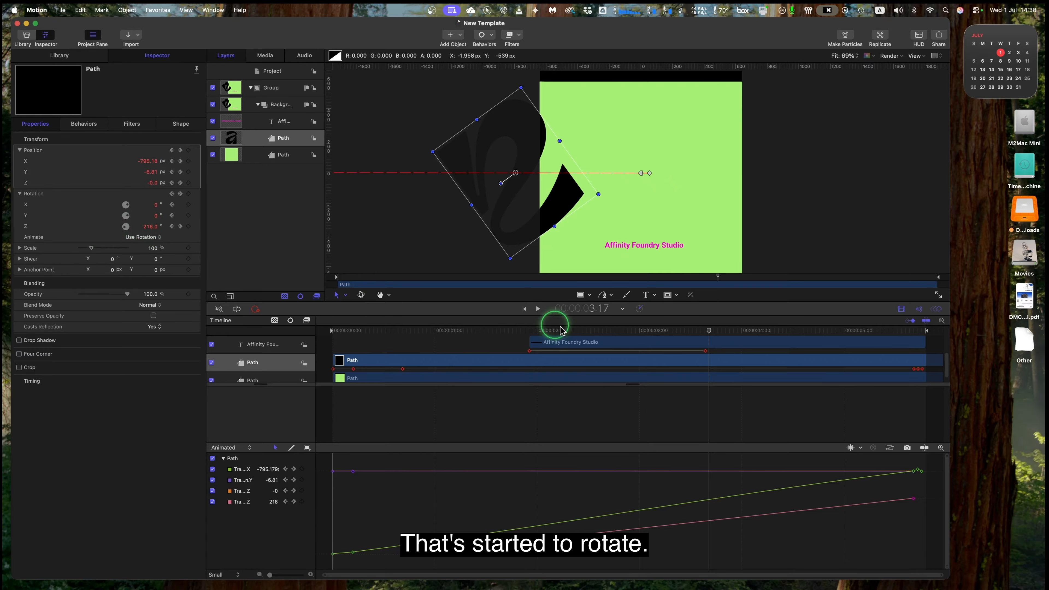
drag(710, 330, 858, 336)
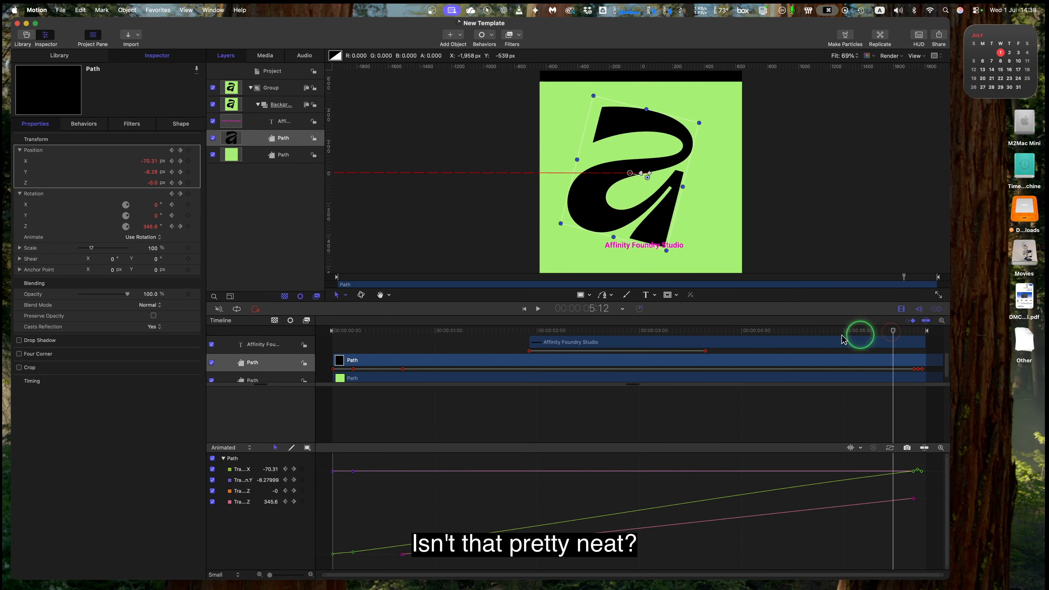
click(524, 310)
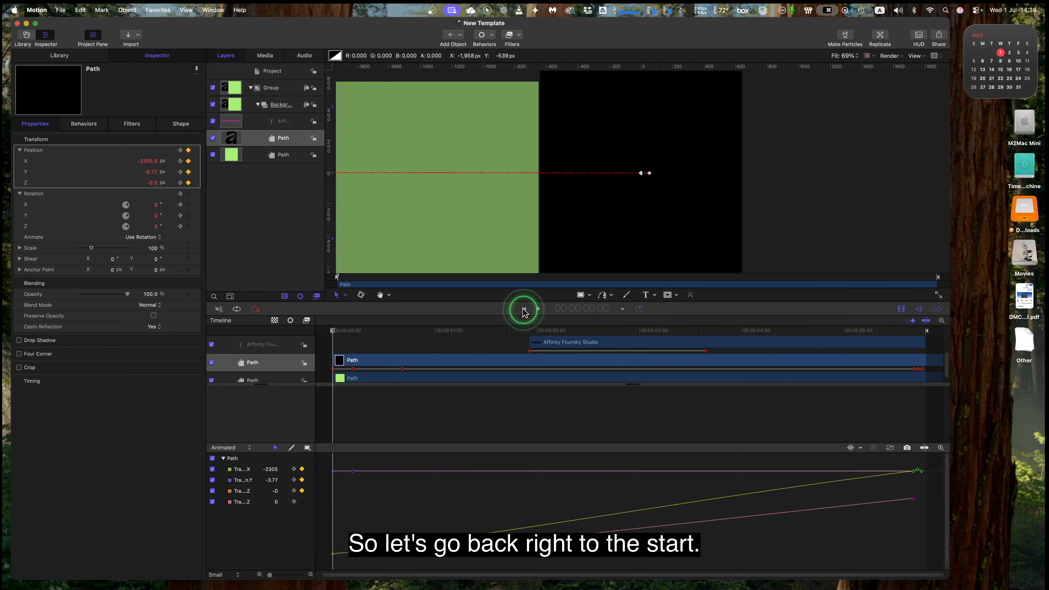
click(538, 309)
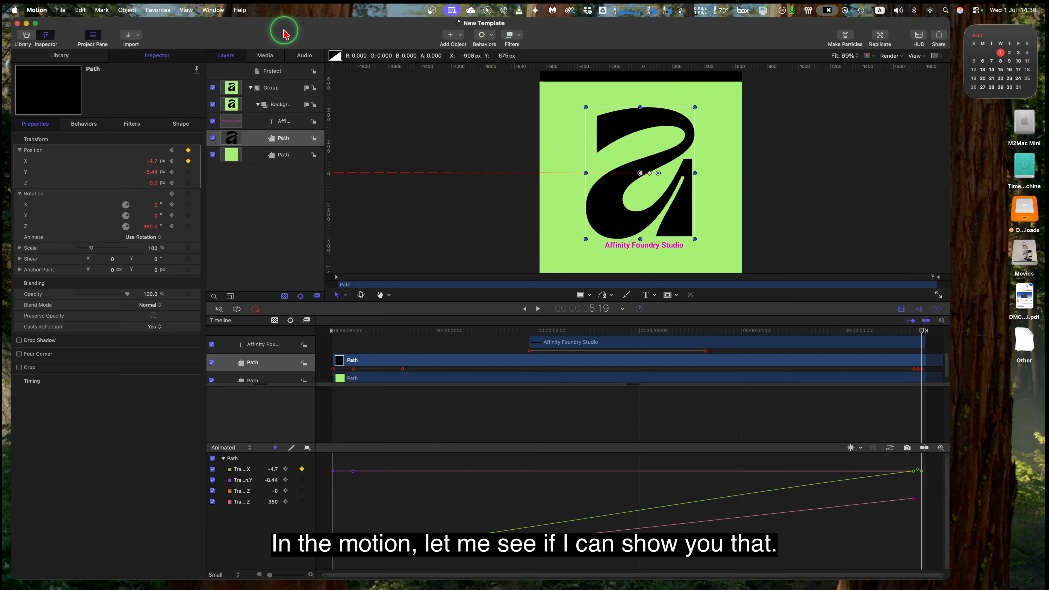
Step: Switch to Finder and open the Motion Templates folder inside Movies
mouse_move(322, 585)
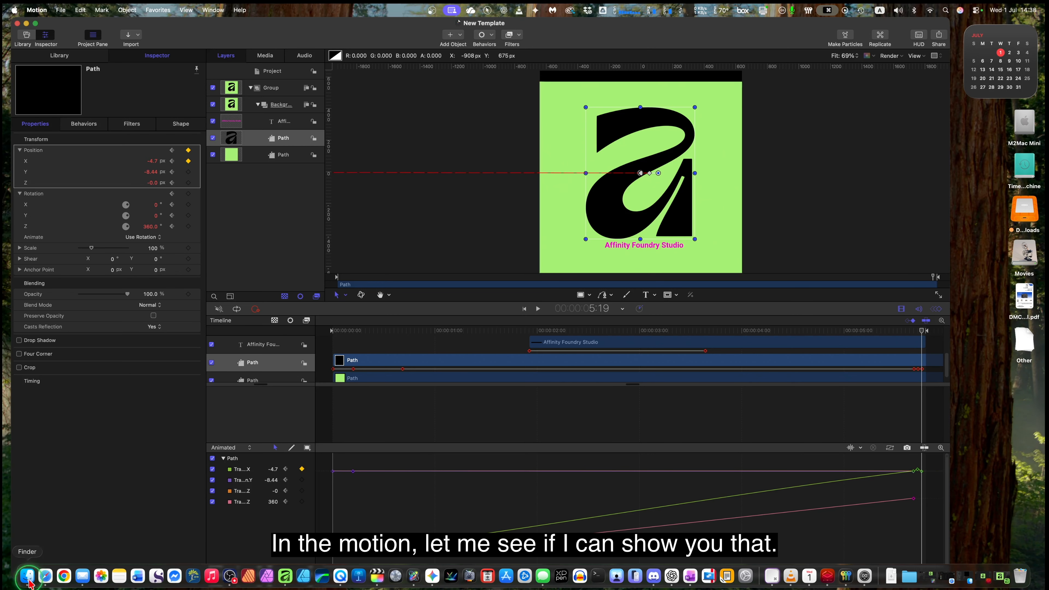
click(28, 576)
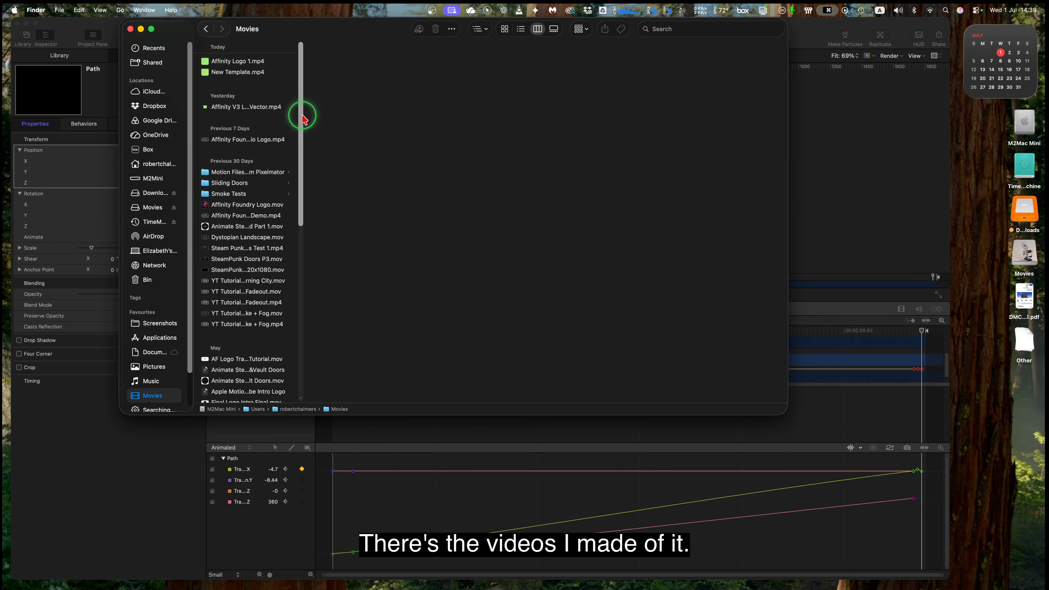
drag(304, 131, 304, 289)
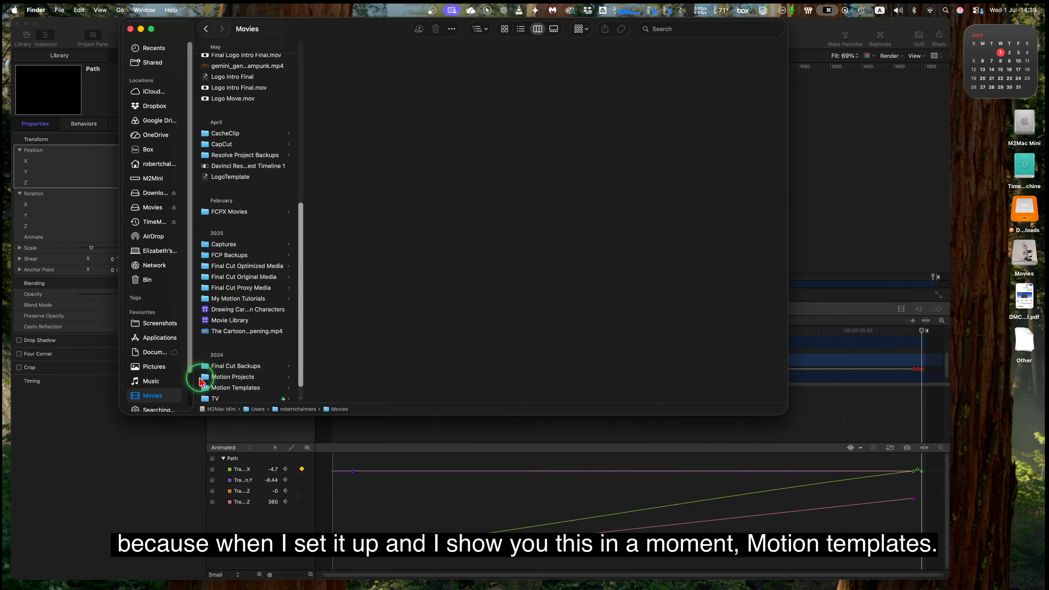
click(204, 390)
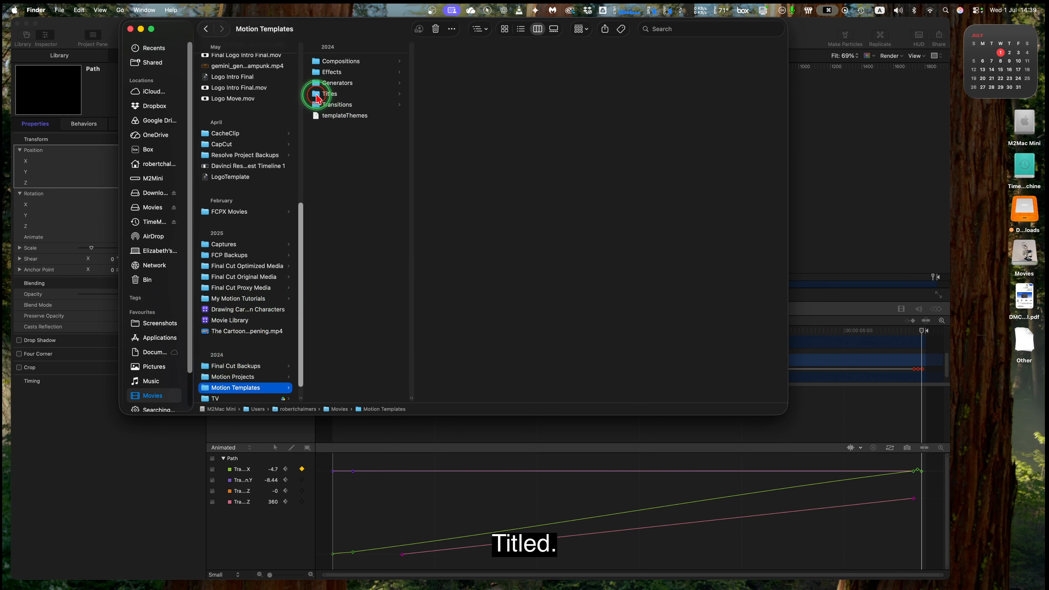
Step: Browse from Titles through My Titles to the New Template folder and look inside its Media folder
click(318, 98)
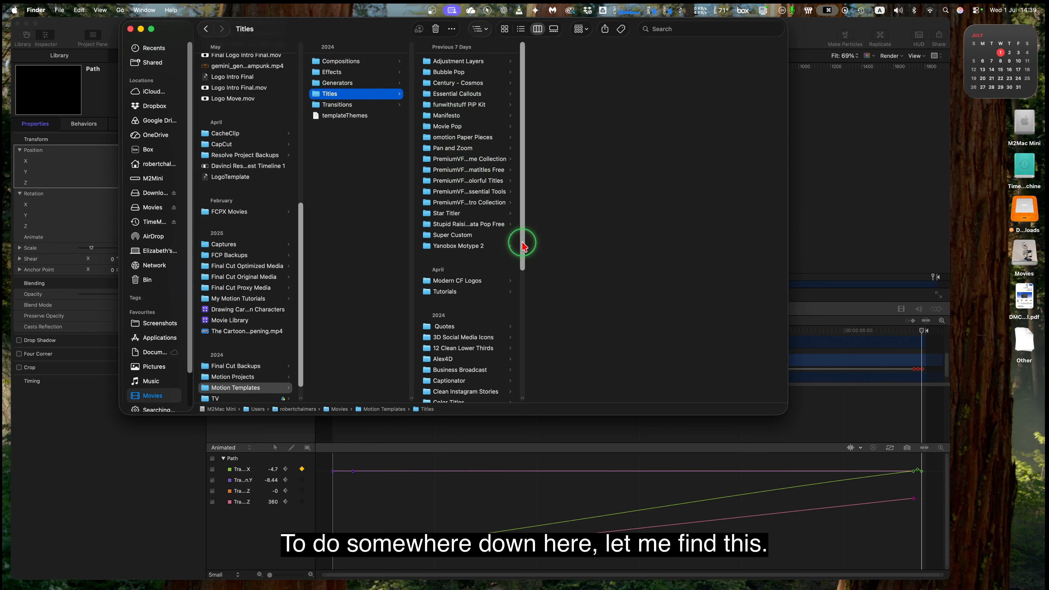
drag(523, 246, 516, 326)
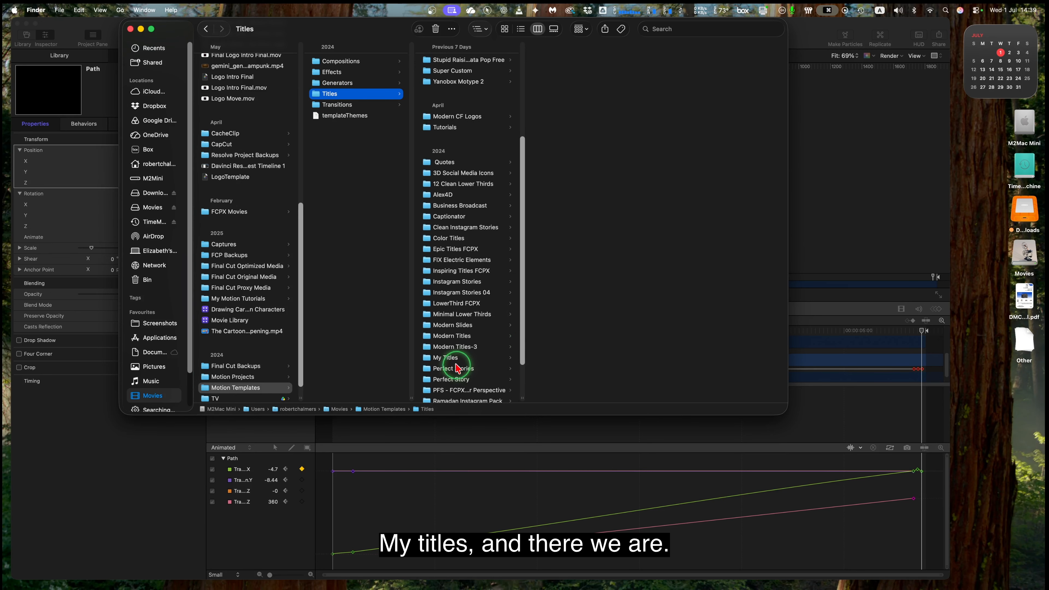
click(430, 359)
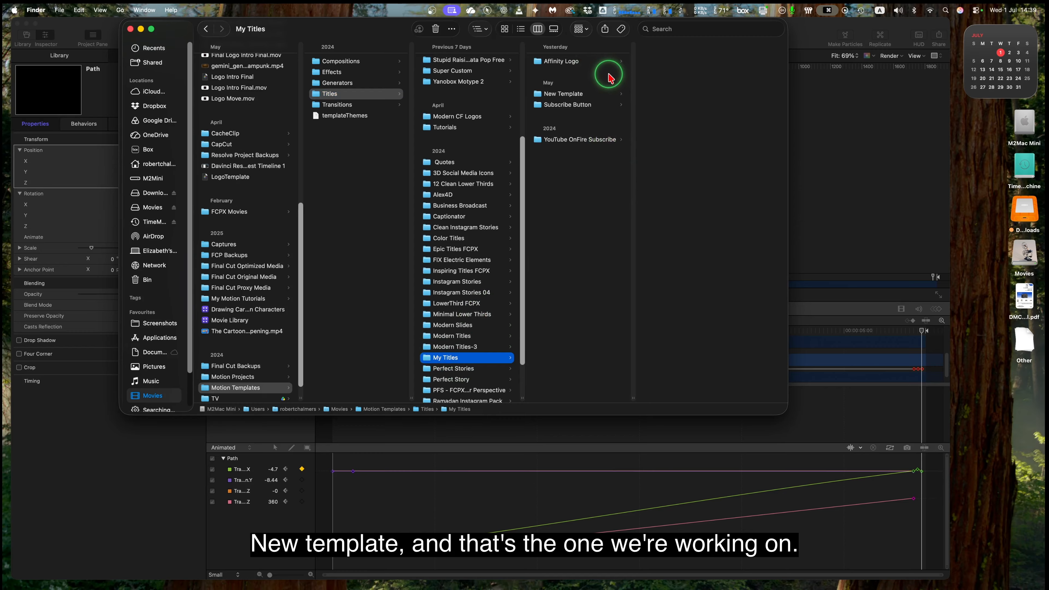
click(546, 99)
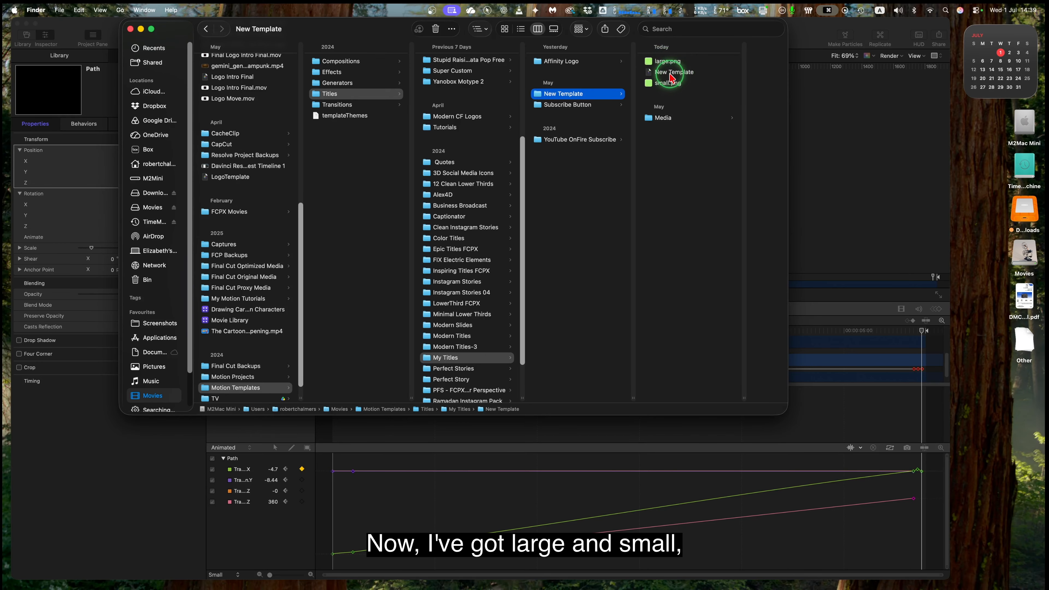
click(660, 119)
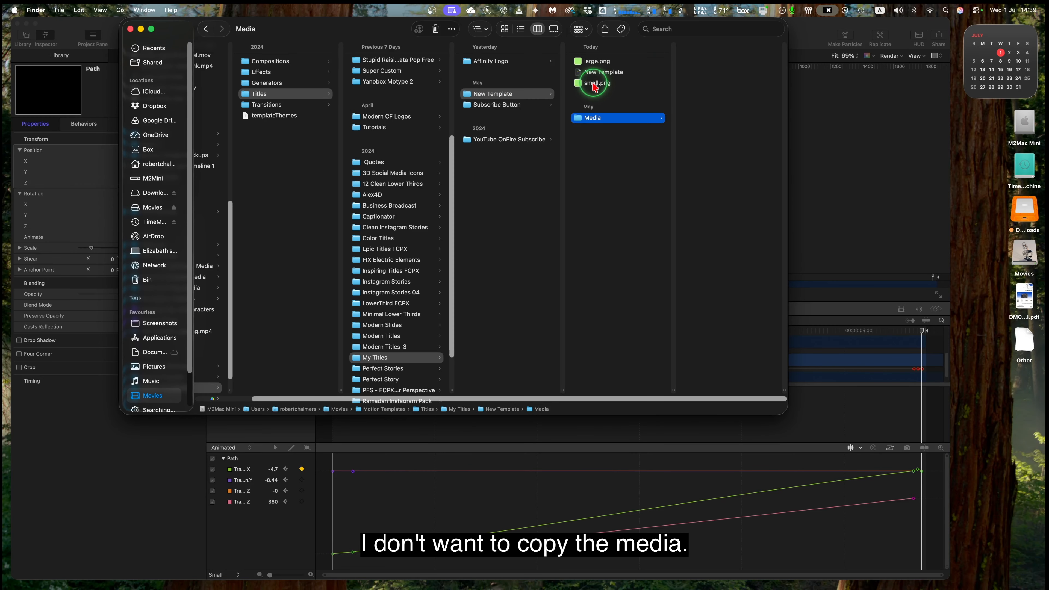
Step: Reposition the Finder window to review the template's folder hierarchy, and minimize the window
drag(347, 29, 504, 48)
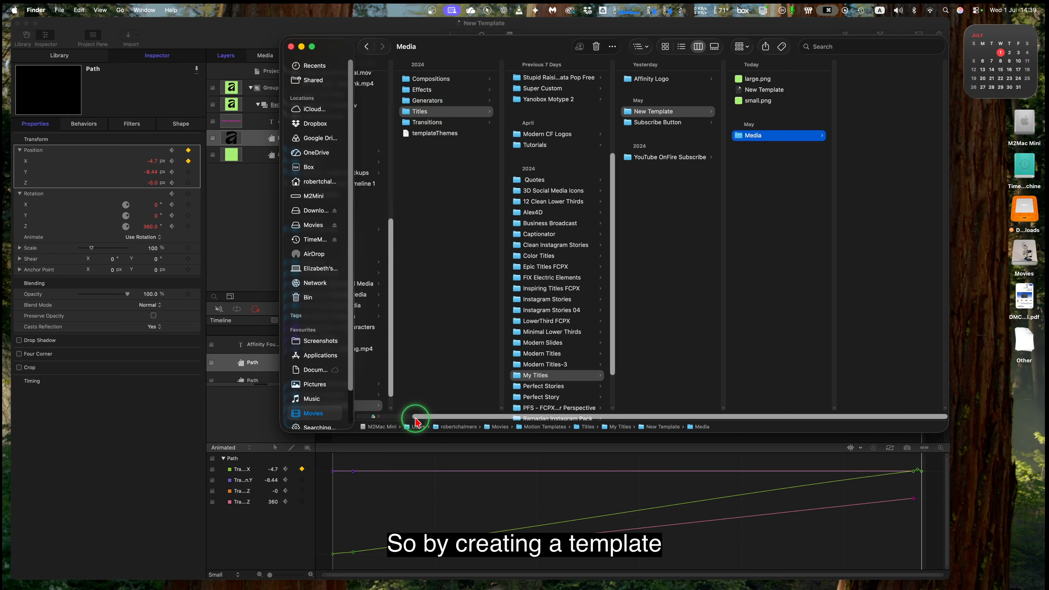
scroll(415, 419, left, 3)
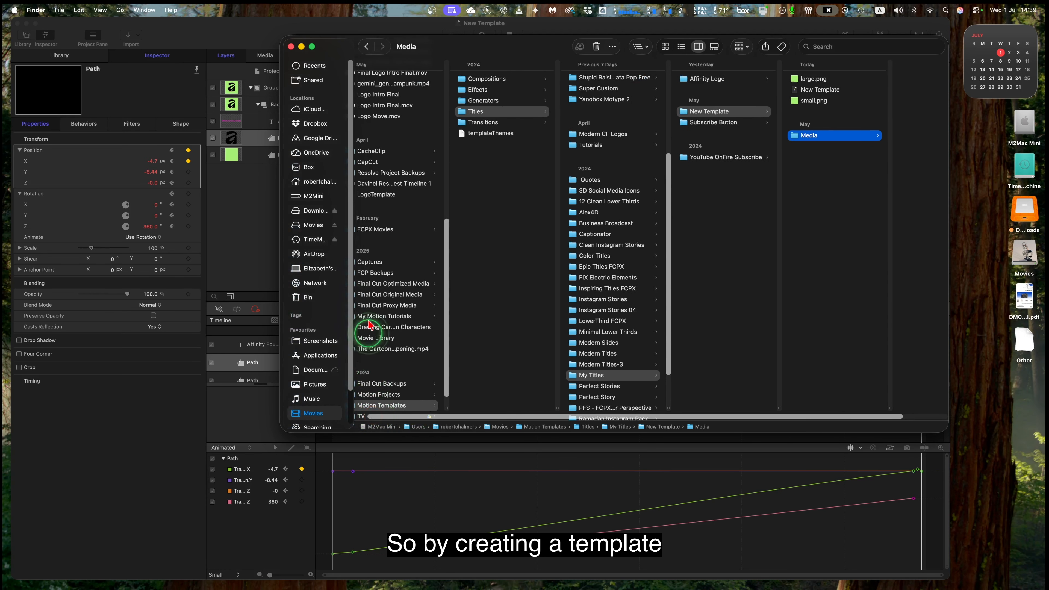
click(302, 47)
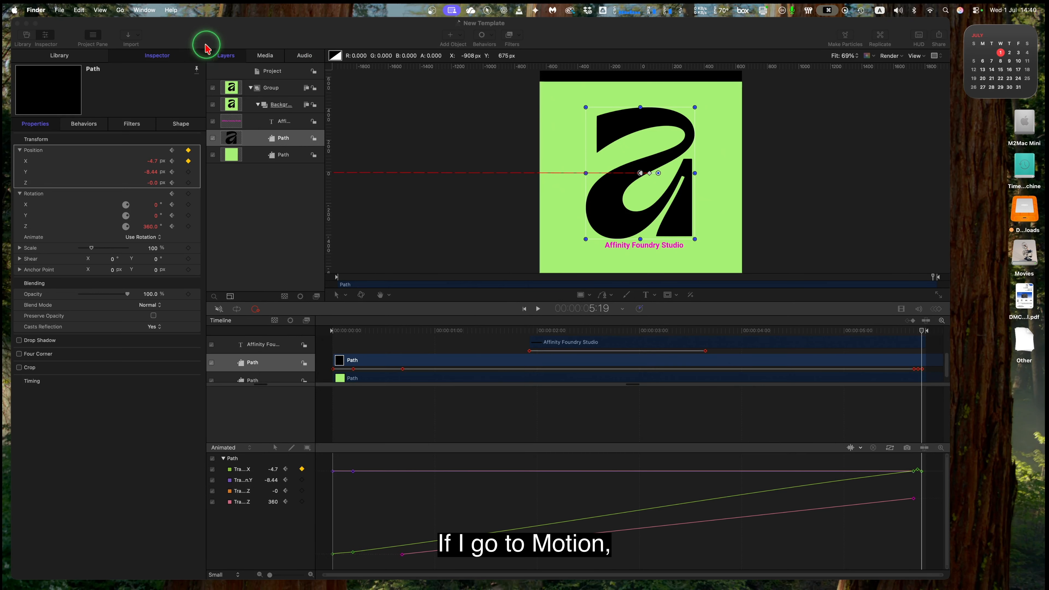
Step: Switch back to Motion and open the Project Browser for a new project
click(164, 33)
click(61, 11)
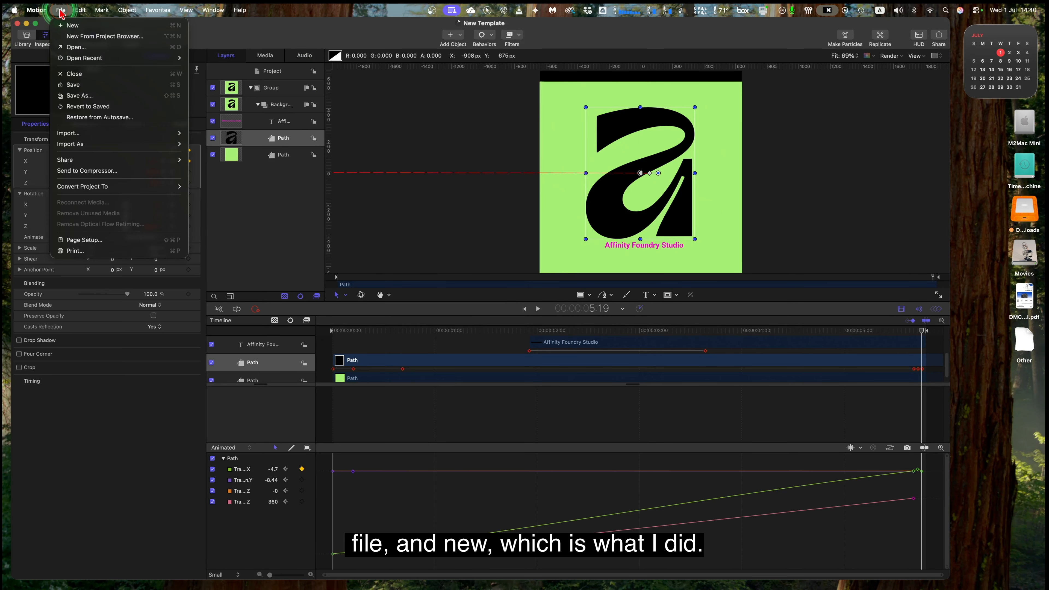
click(70, 26)
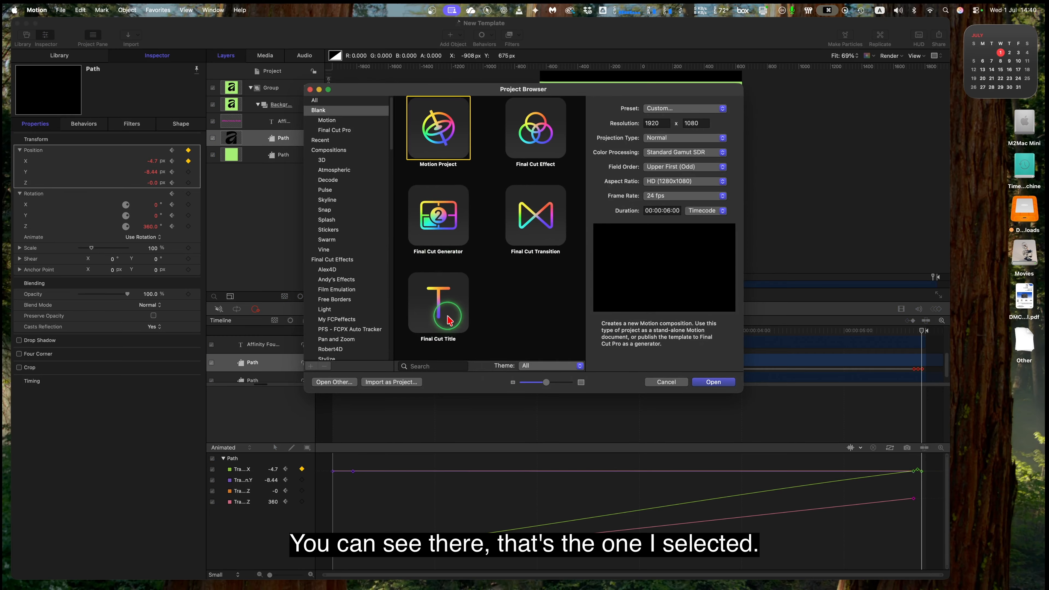
Step: Select the Final Cut Title project type to view its description, and close the Project Browser without creating a project
click(439, 316)
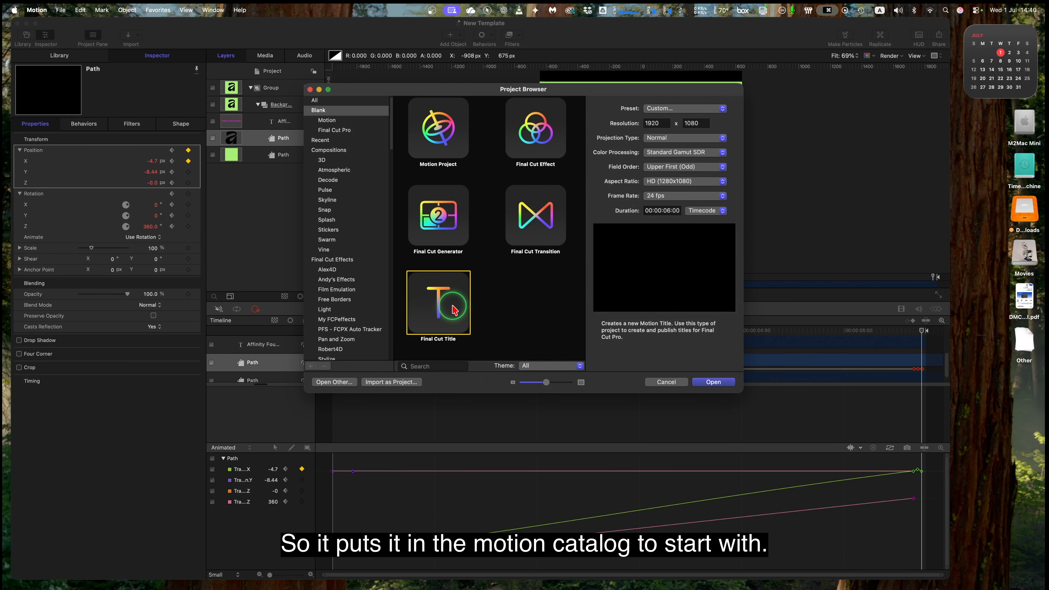
click(666, 384)
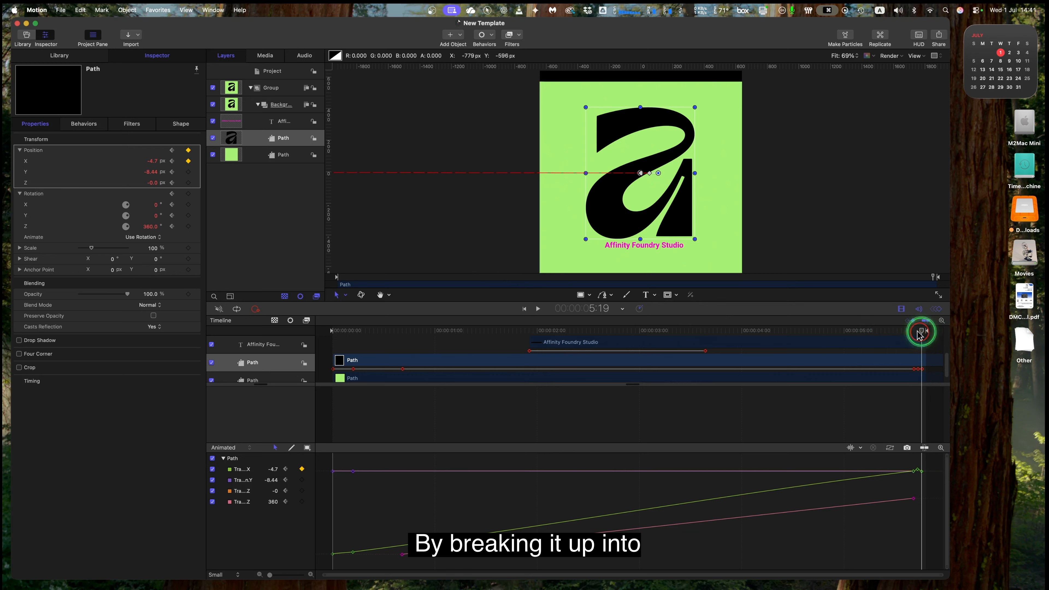
drag(920, 334, 934, 459)
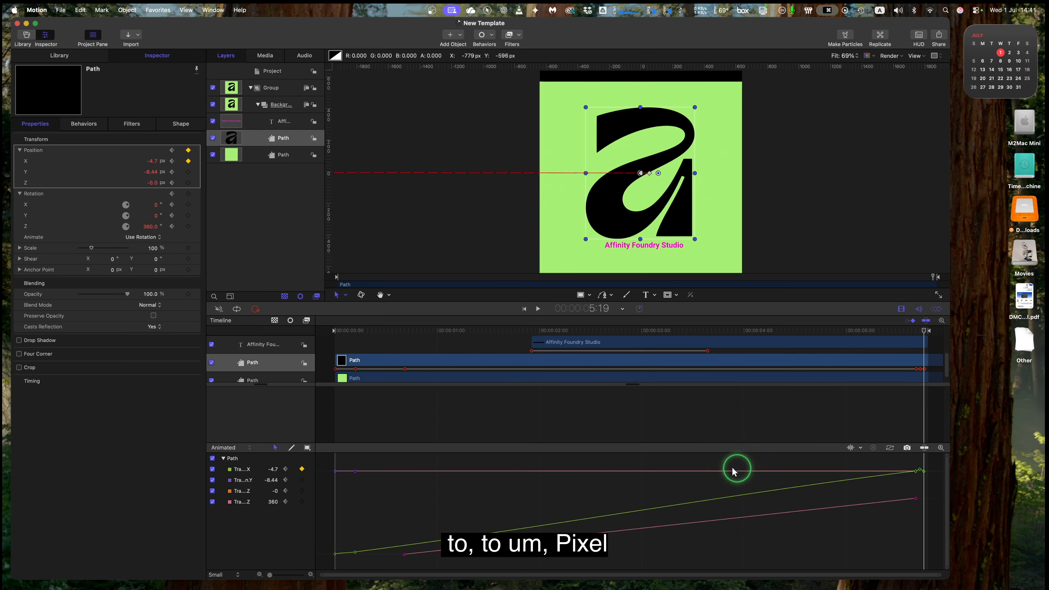
mouse_move(728, 584)
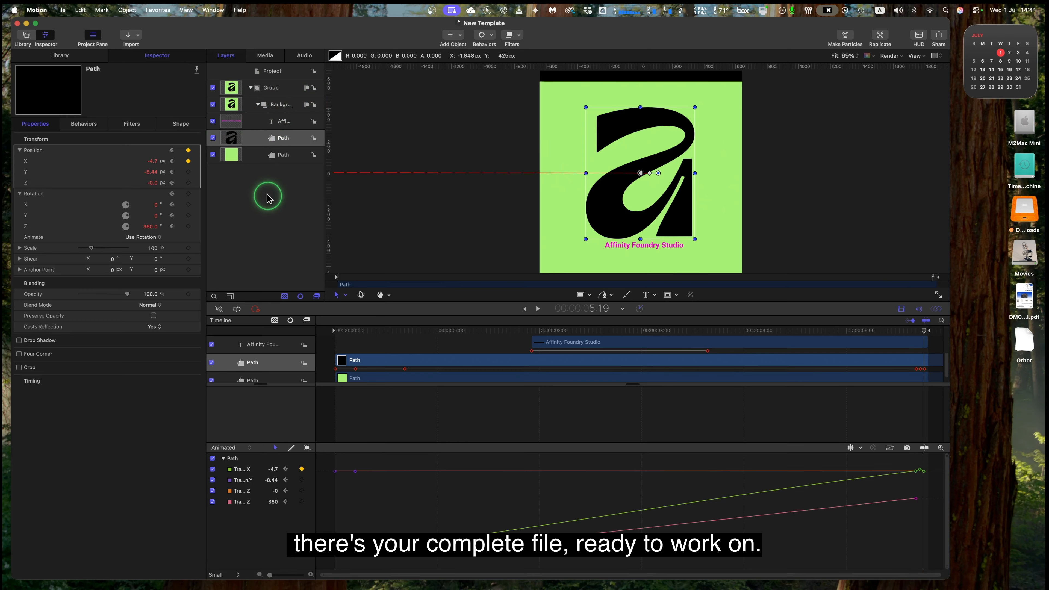
Step: Select the Affinity Foundry Studio text layer and show its text formatting settings in the Inspector
click(265, 124)
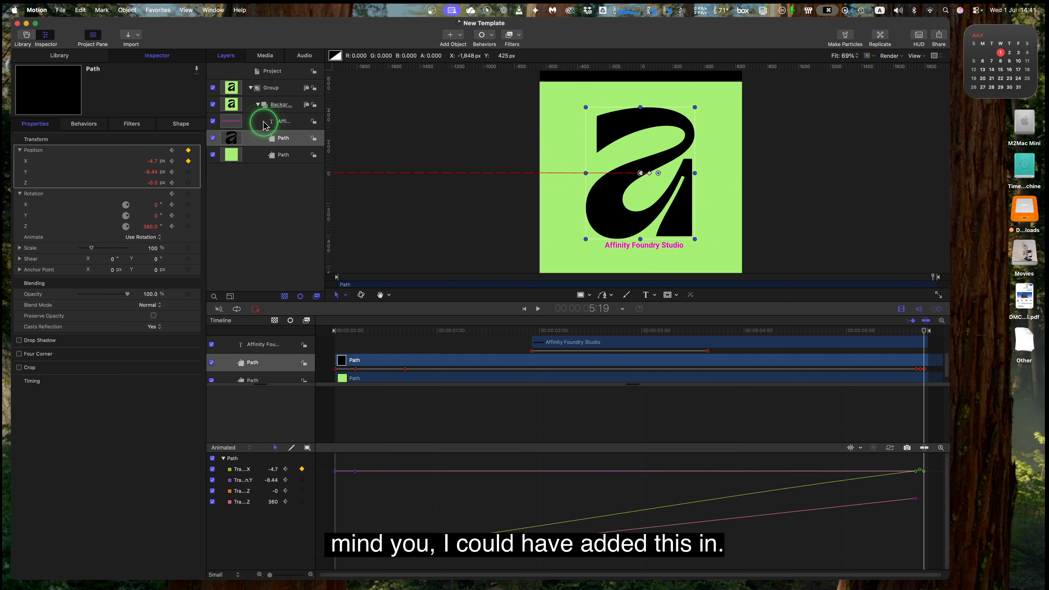
click(252, 124)
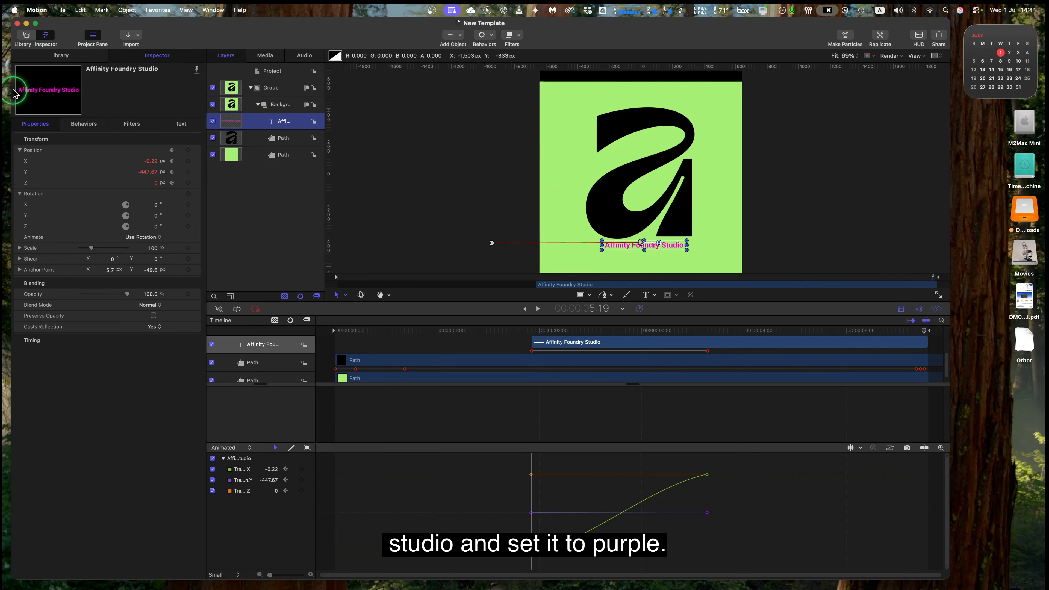
click(183, 124)
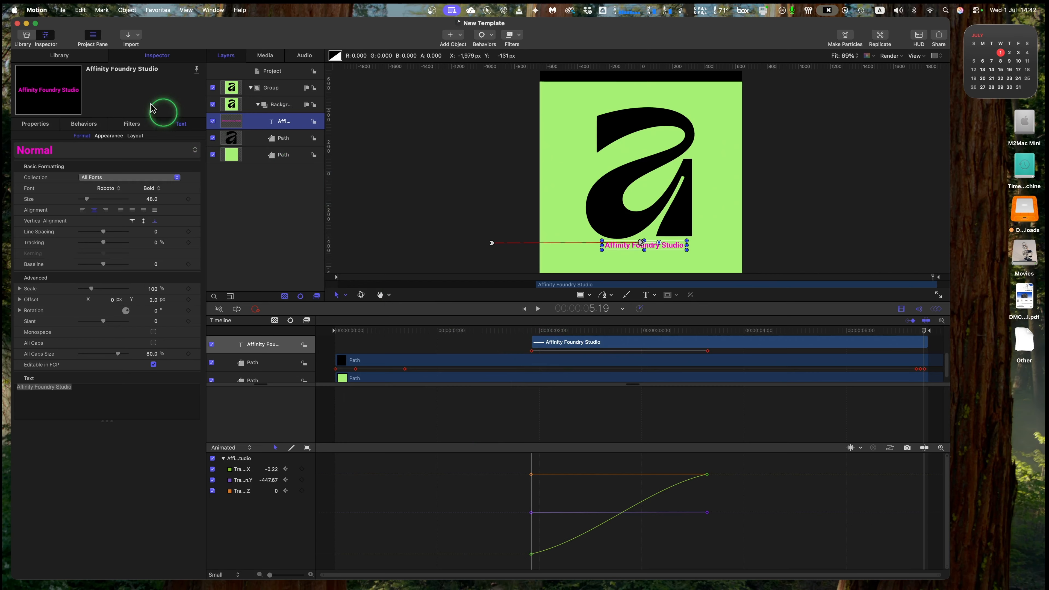
click(151, 59)
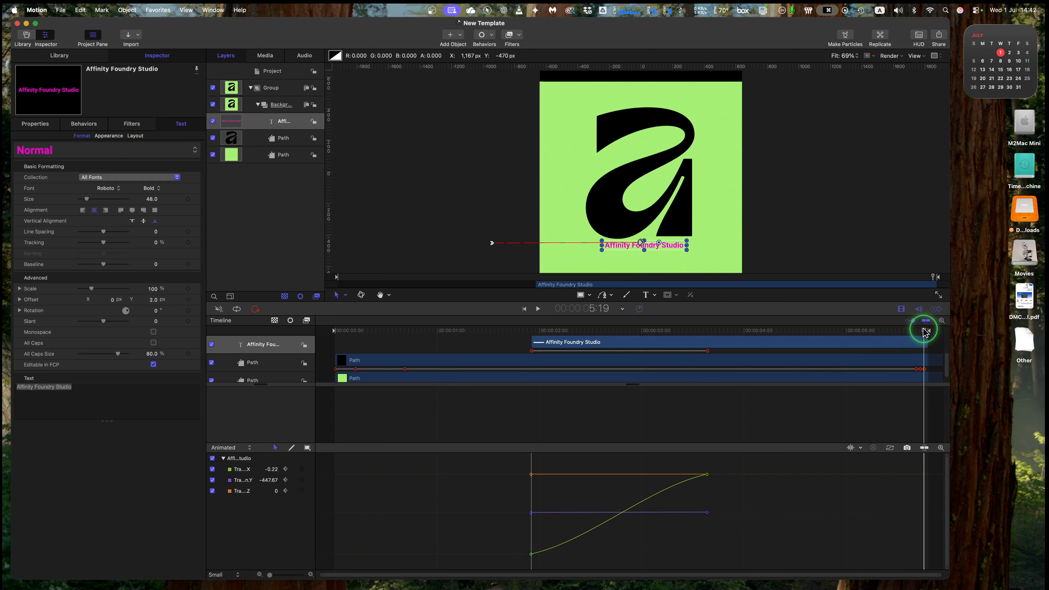
drag(927, 334, 942, 382)
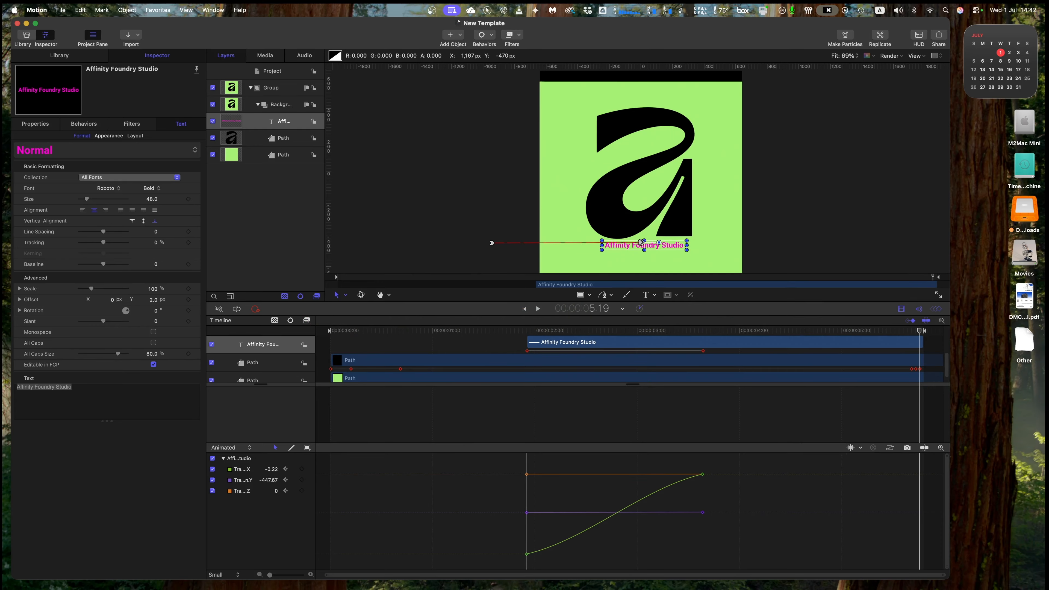